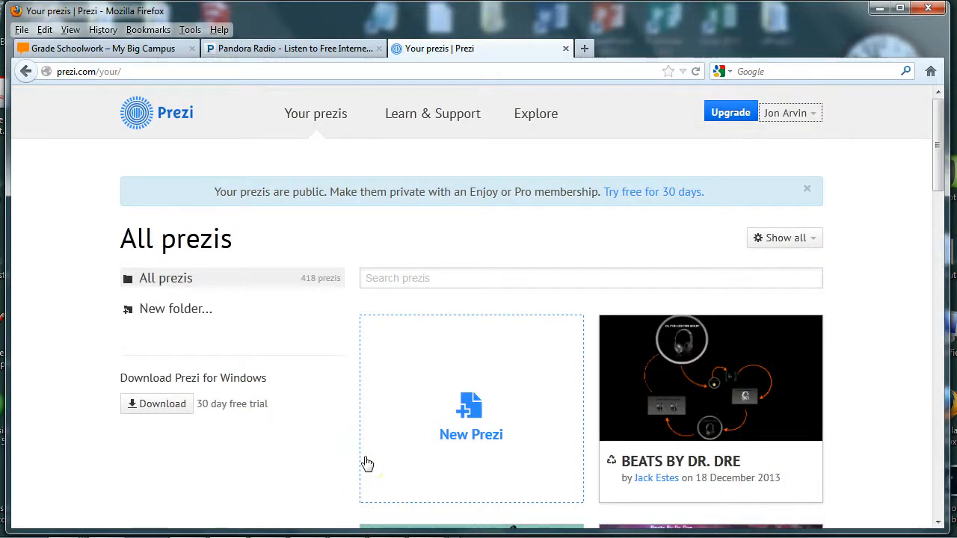
Filter the prezi list to those owned by you and open 'Gangstas Yo.'.
left_click(792, 239)
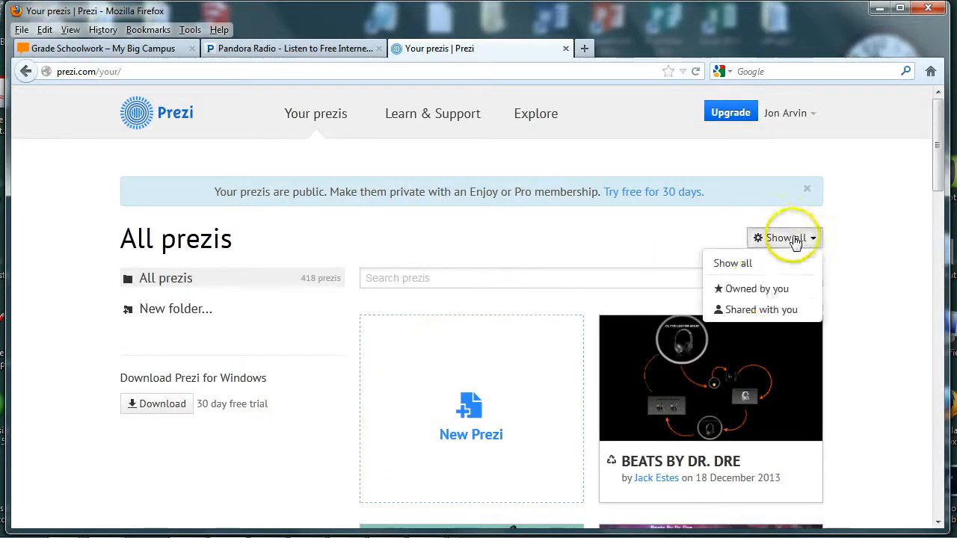
left_click(756, 292)
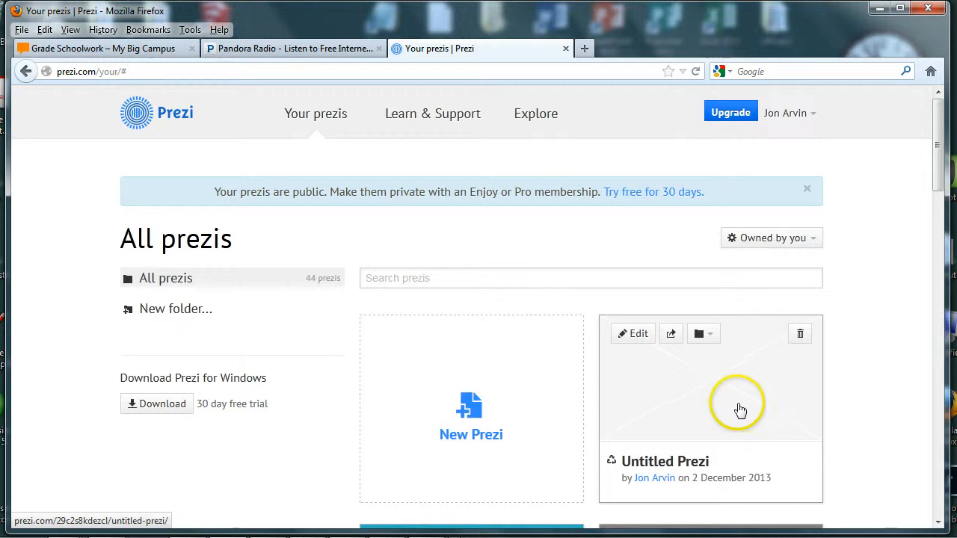
scroll(748, 403, "down", 4)
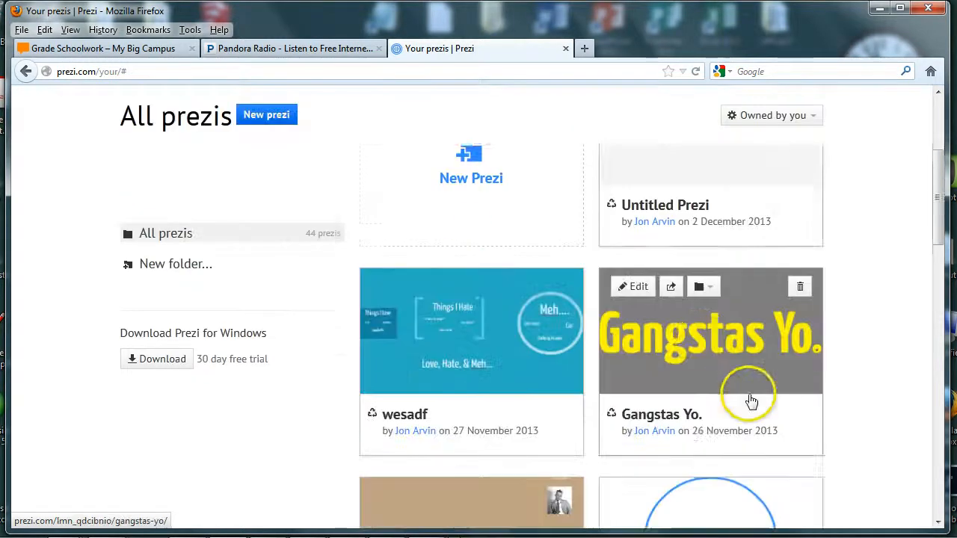
left_click(702, 299)
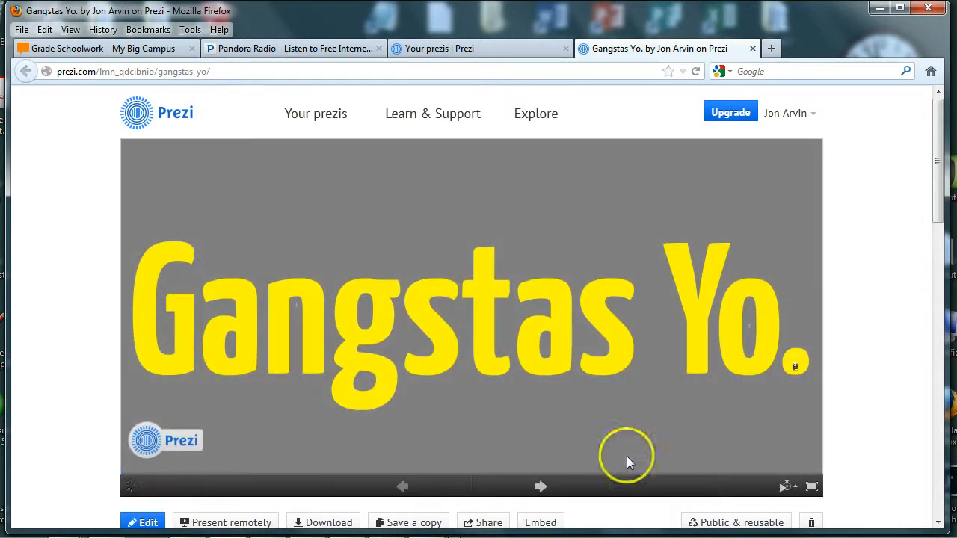
Play through Capone, Pretty Boy Floyd and Bonnie and Clyde, then return to Your prezis.
left_click(539, 488)
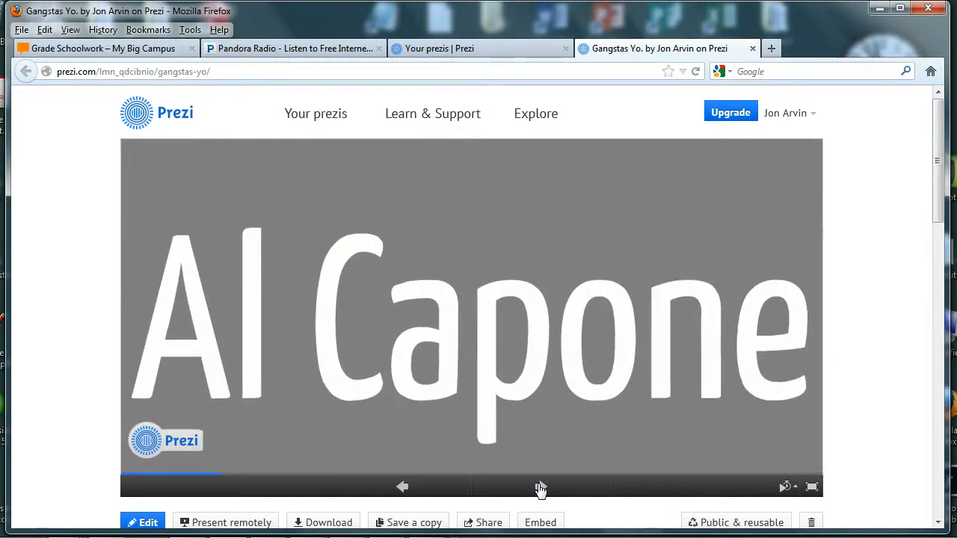
left_click(540, 487)
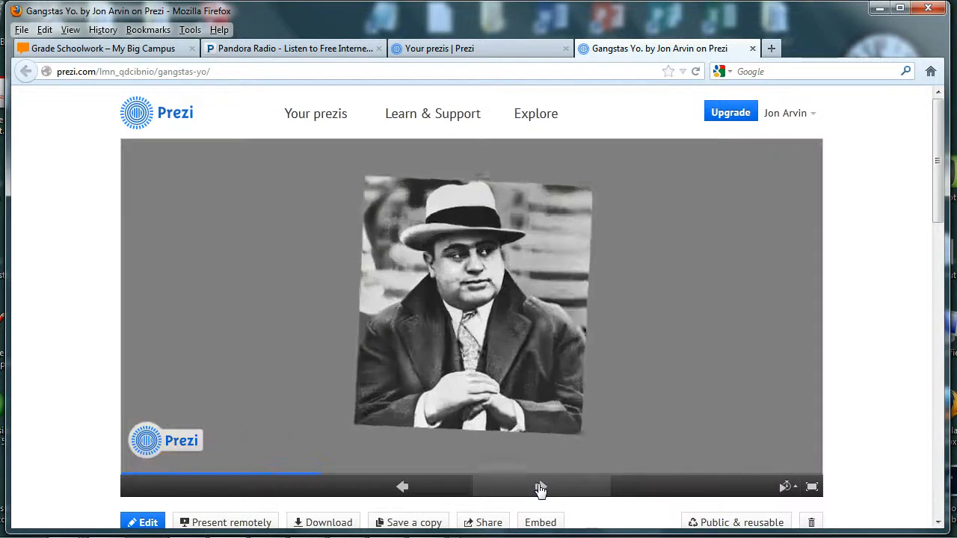
left_click(540, 488)
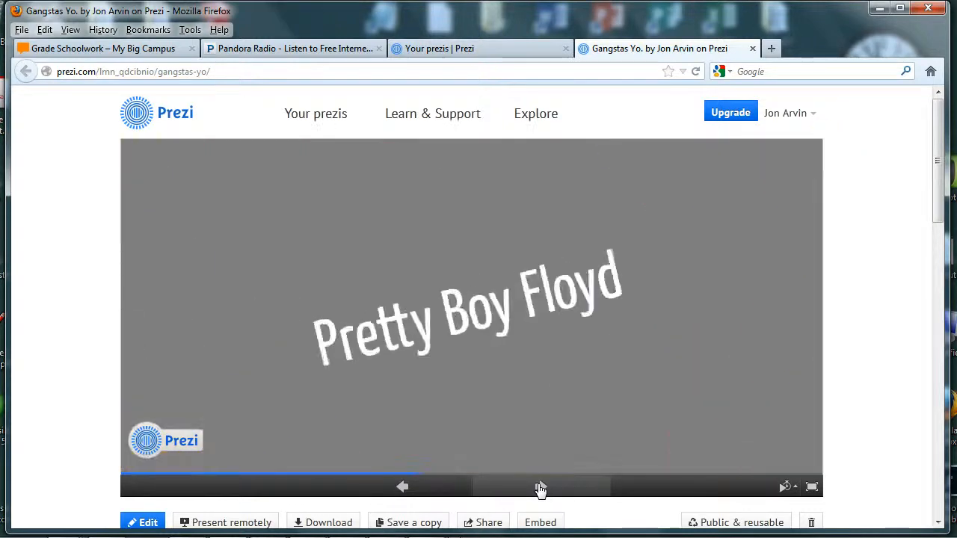
left_click(540, 488)
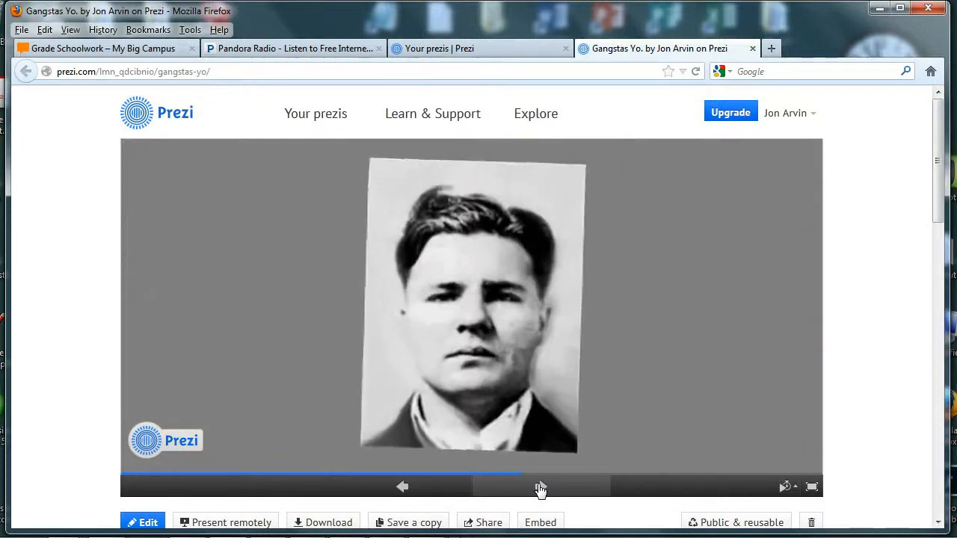
left_click(540, 487)
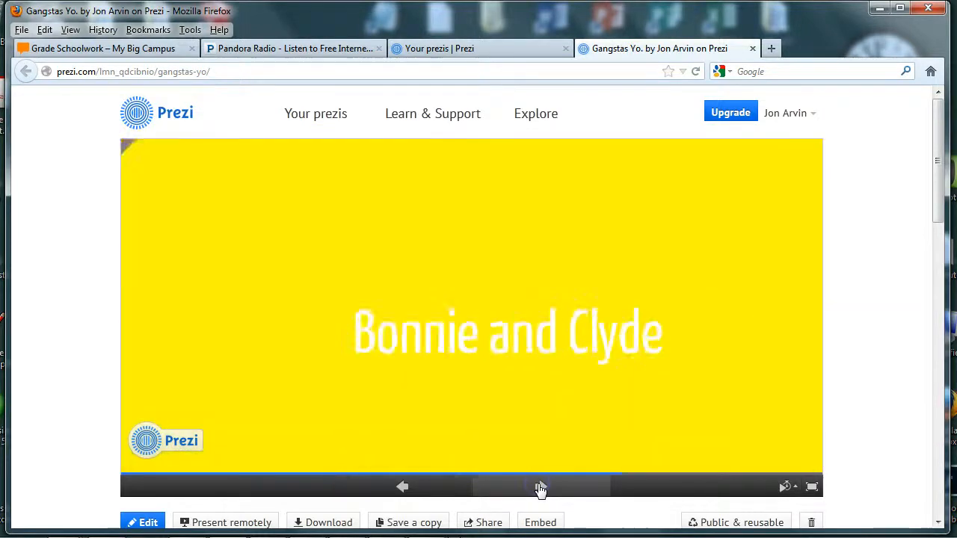
left_click(539, 487)
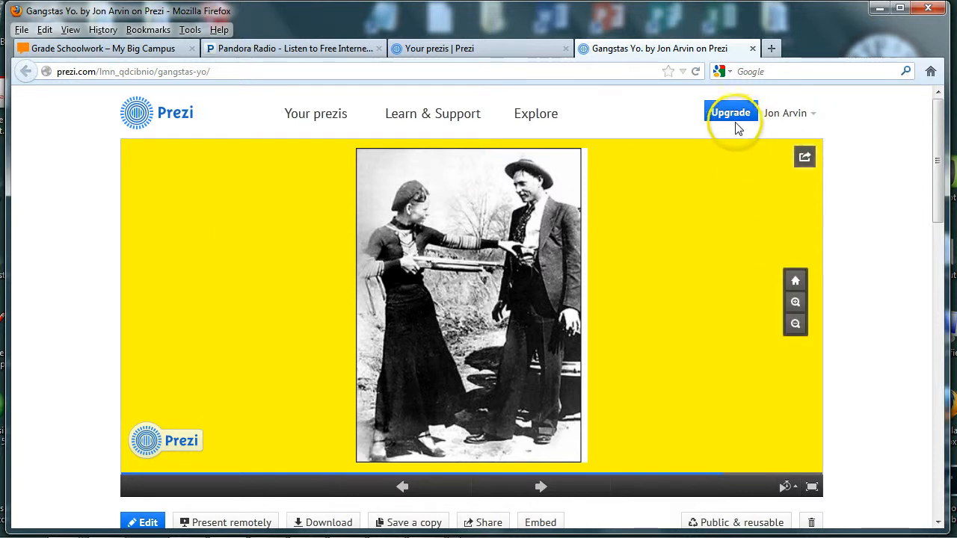
left_click(333, 118)
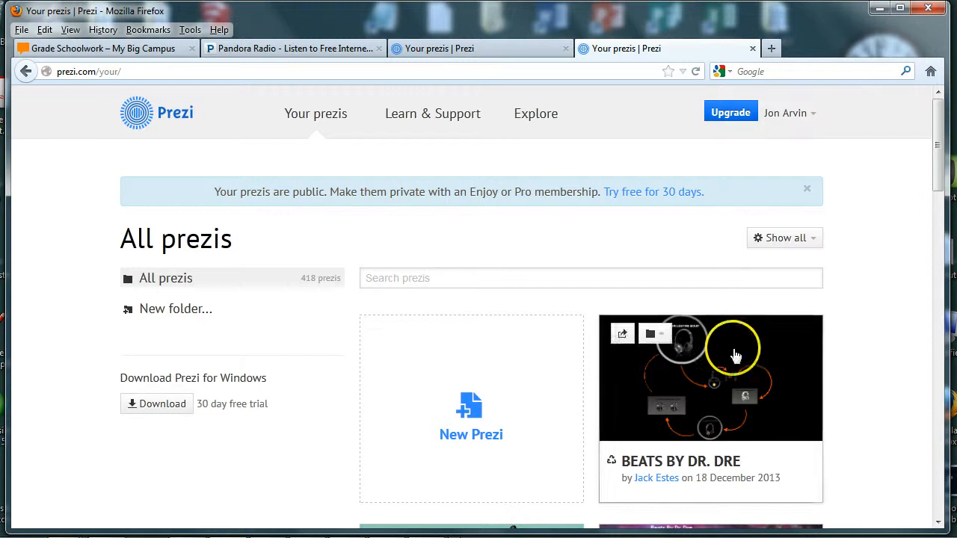
Create a new blank prezi and delete its default circle frame.
left_click(466, 413)
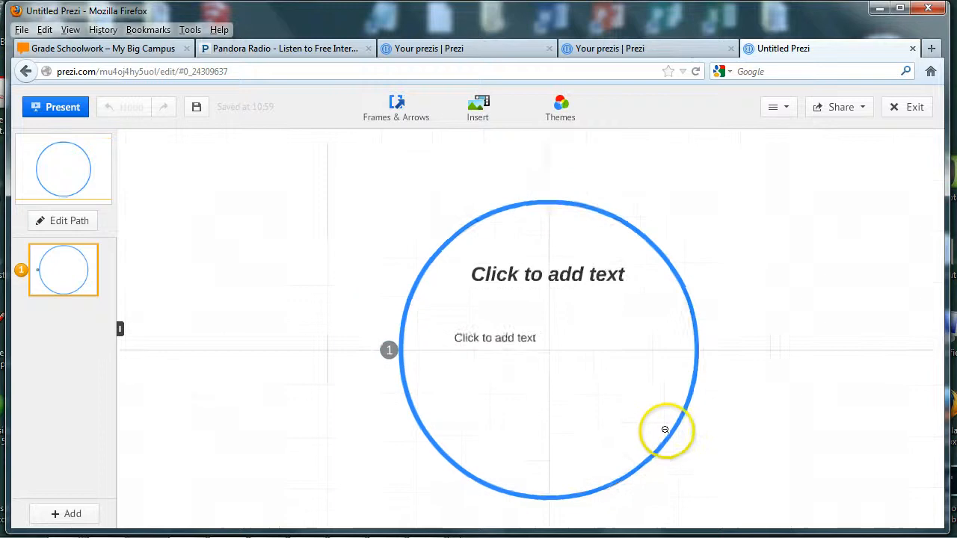
scroll(662, 438, "down", 2)
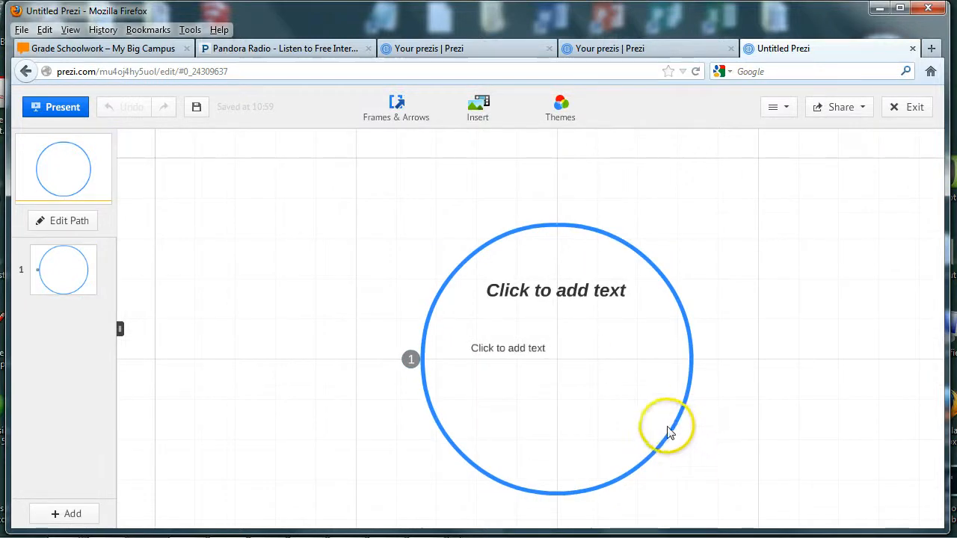
left_click_drag(670, 435, 578, 391)
left_click(578, 391)
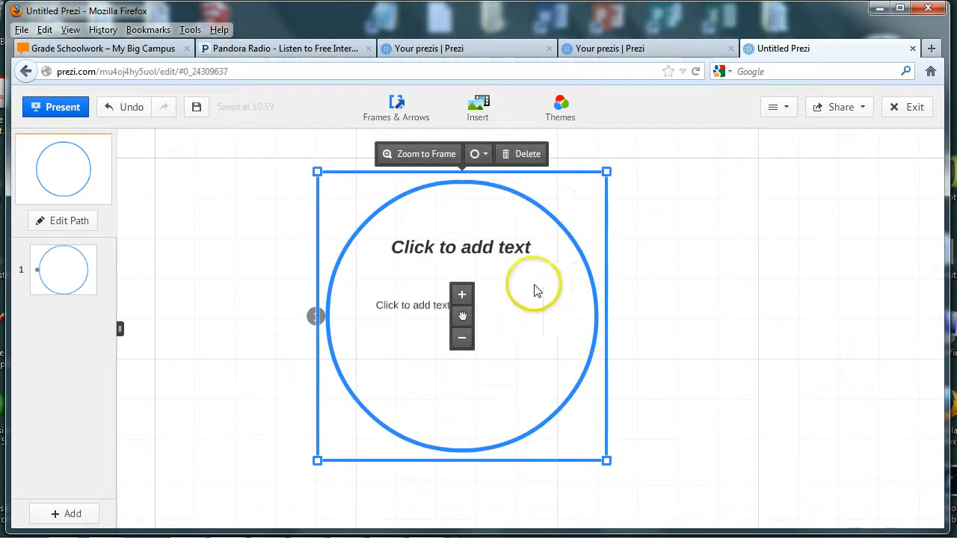
key("Delete")
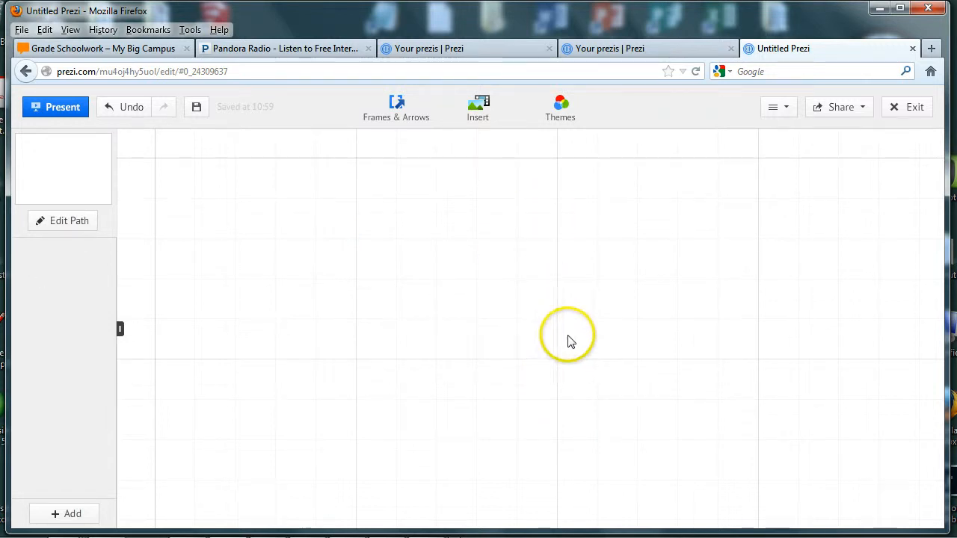
Apply the dark green Inferno theme to the new prezi's canvas.
left_click(560, 119)
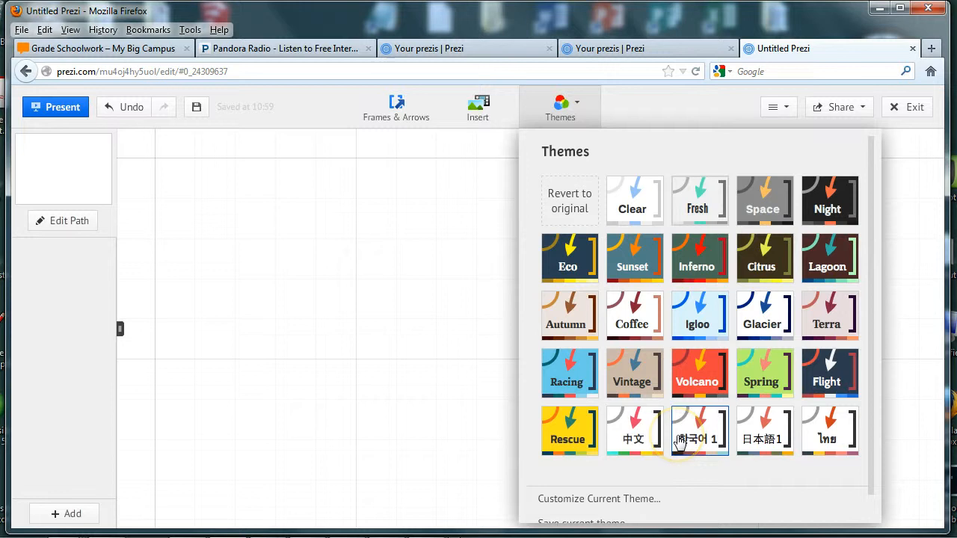
left_click(705, 263)
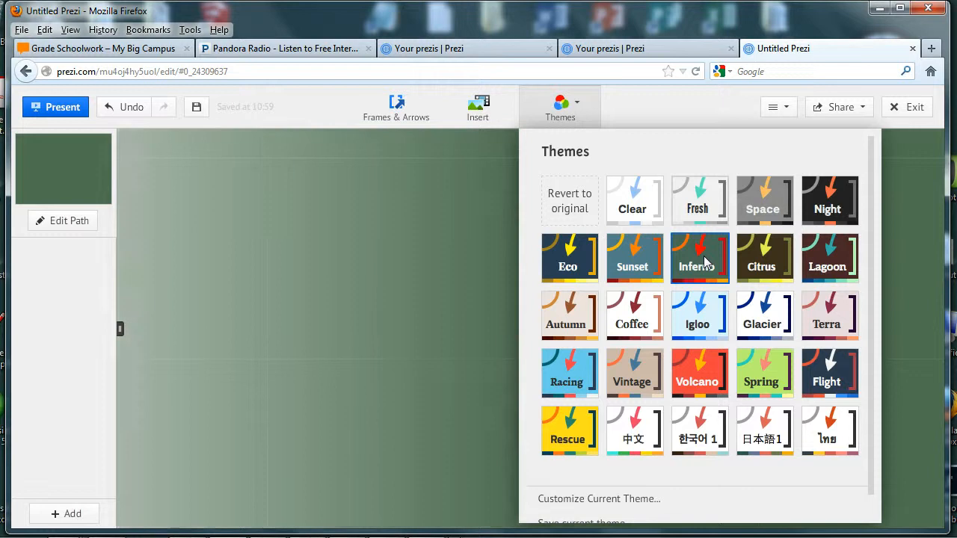
left_click(704, 269)
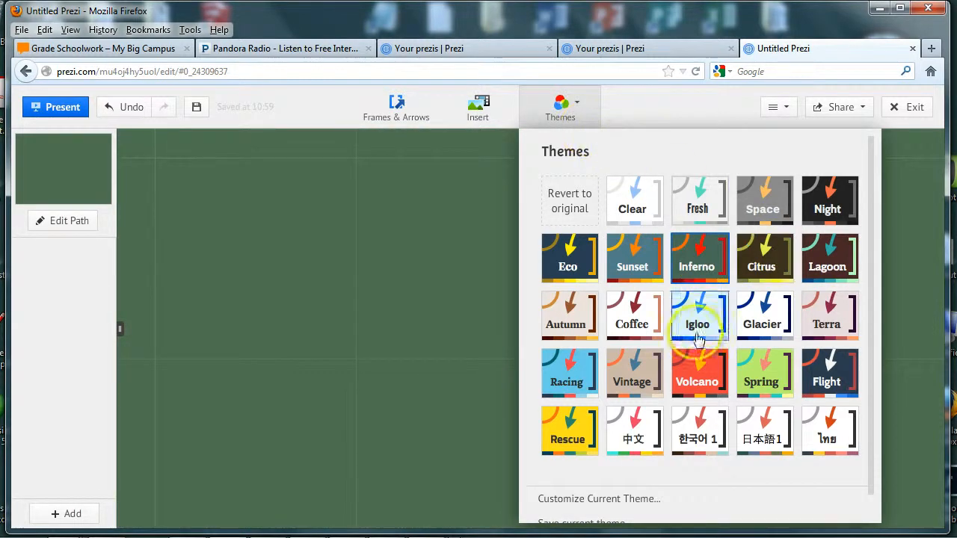
left_click(594, 122)
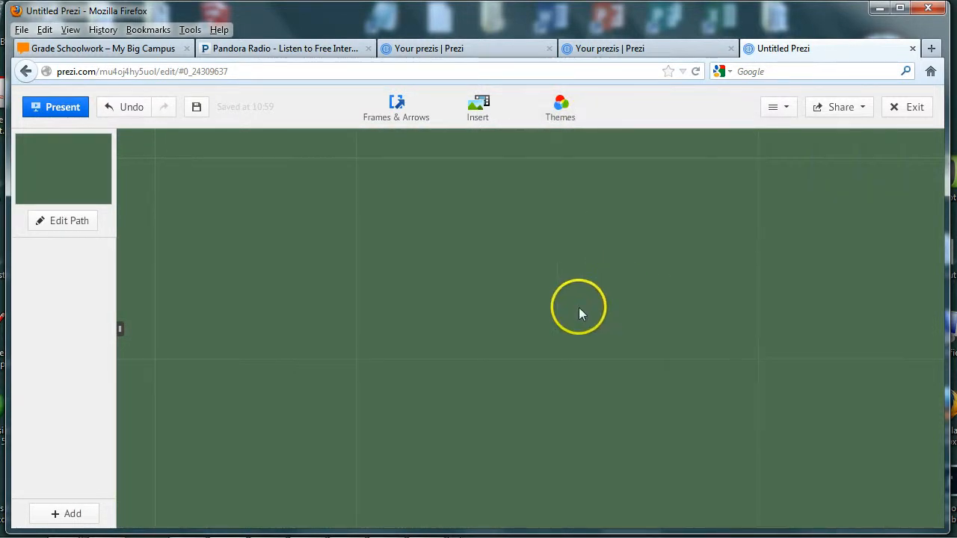
Add a 'Gangstas Yo!' text box on the canvas in subtitle style.
double_click(362, 342)
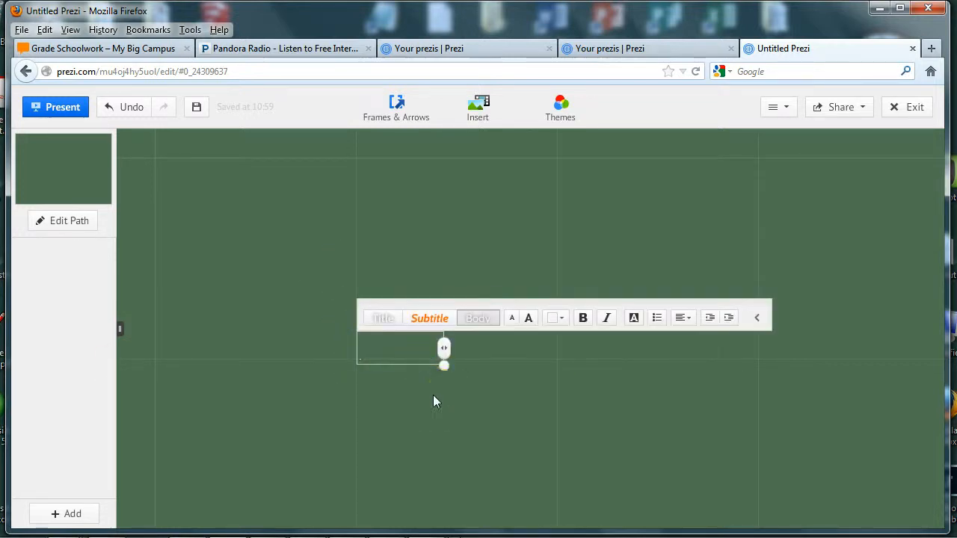
type("Gang")
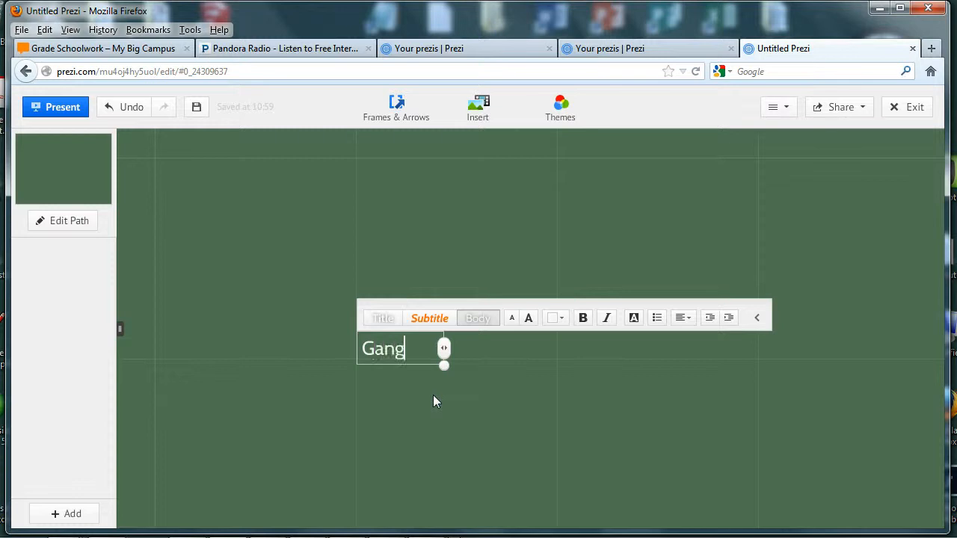
type("stas Y")
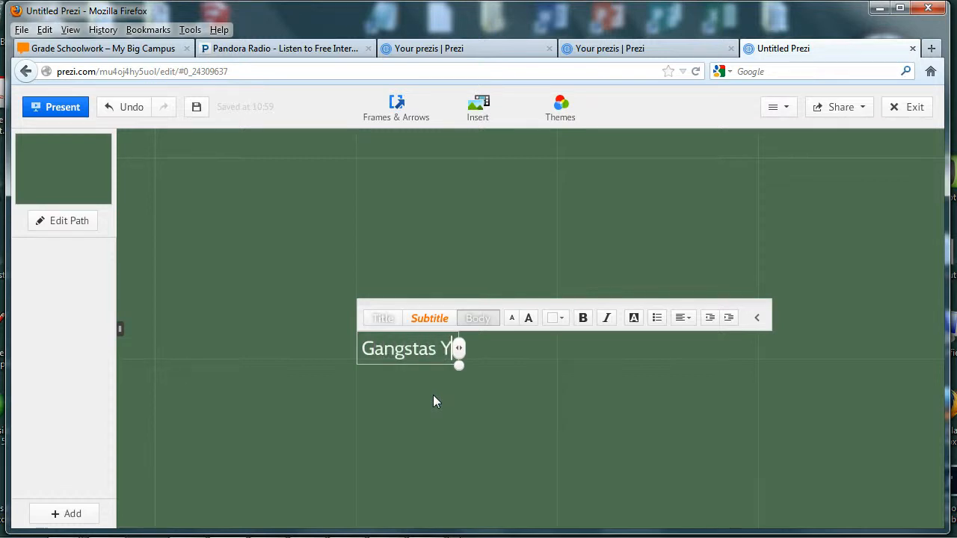
type("o!")
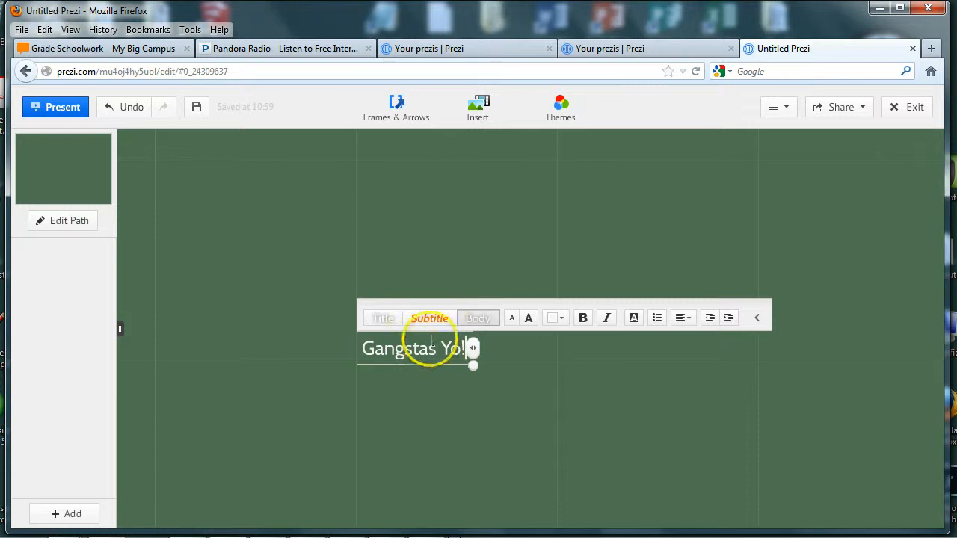
left_click(432, 320)
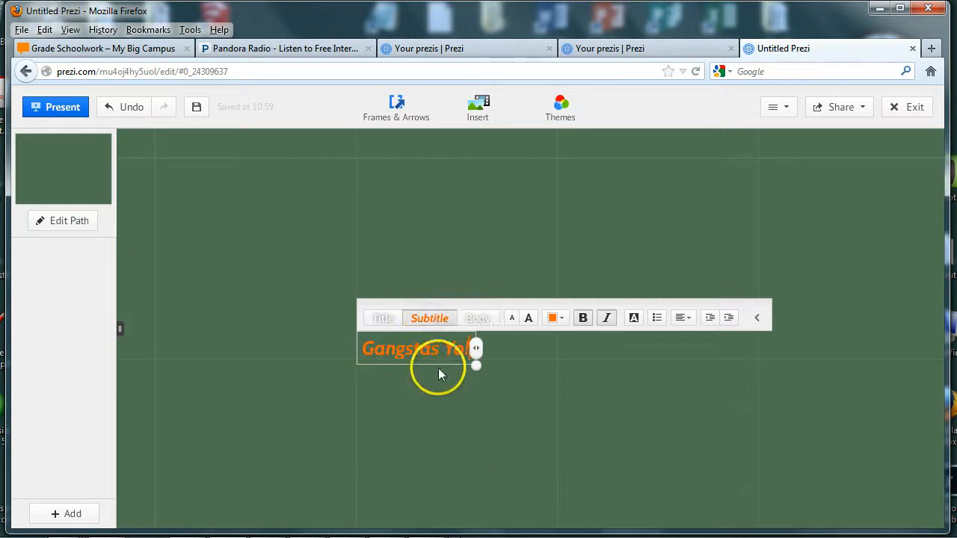
left_click(384, 317)
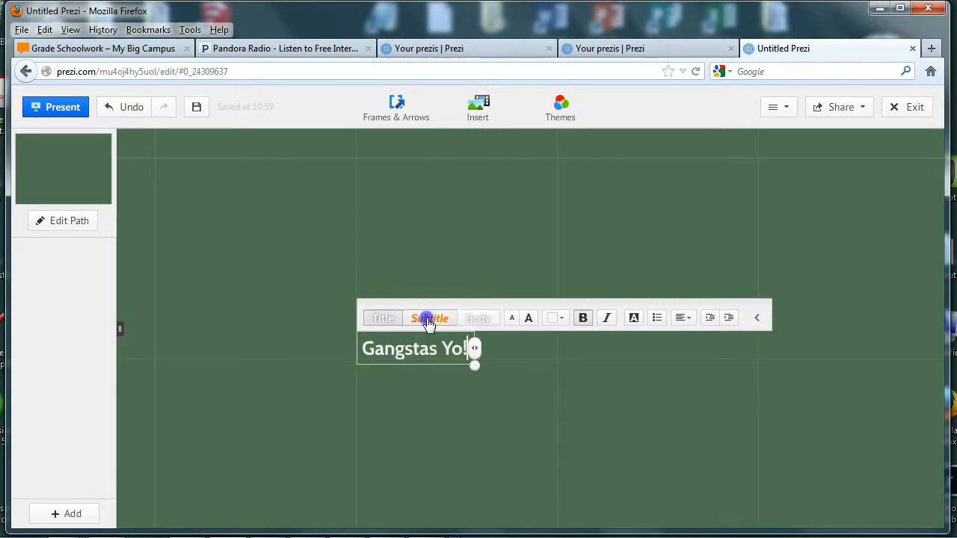
left_click(428, 317)
left_click(478, 319)
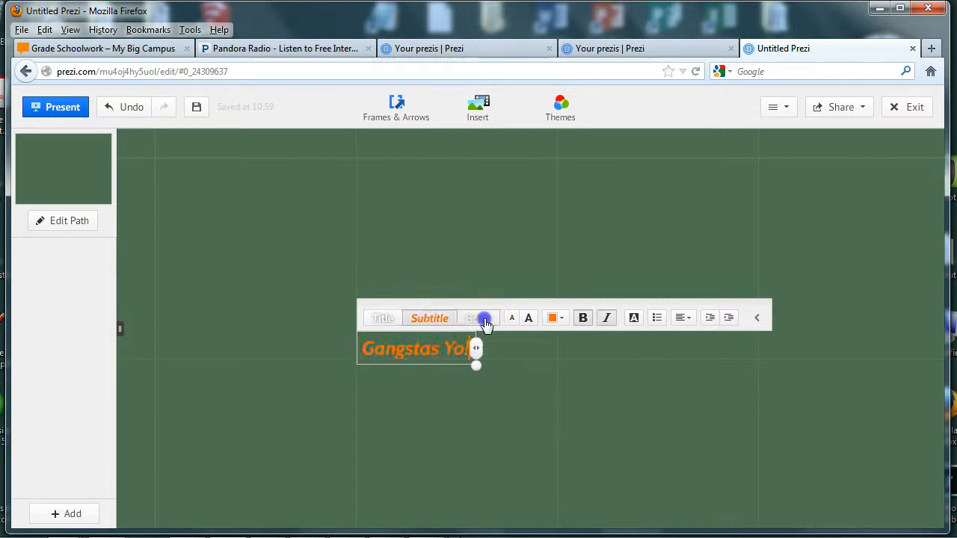
left_click(423, 312)
left_click(470, 428)
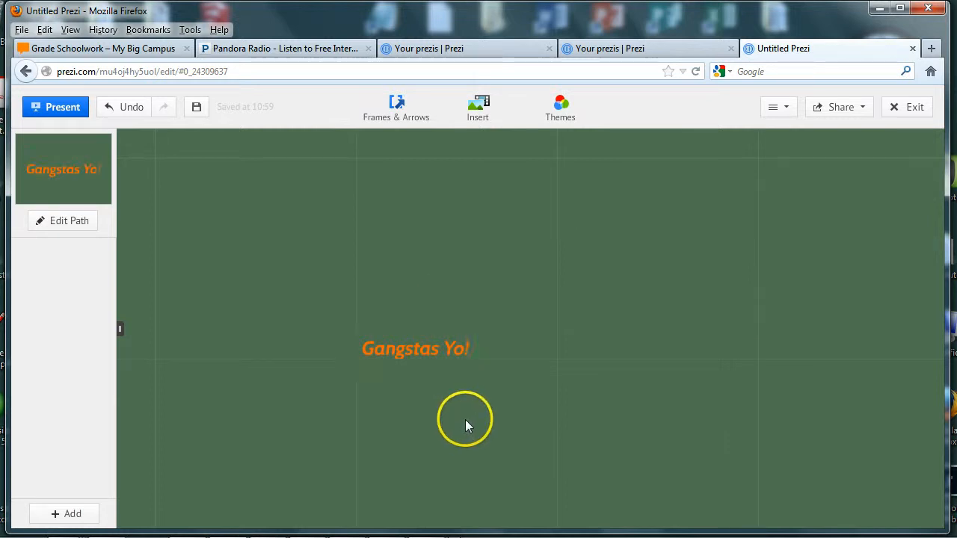
Enlarge the Gangstas Yo! title and move it up and to the right.
left_click(431, 351)
left_click_drag(479, 328, 653, 268)
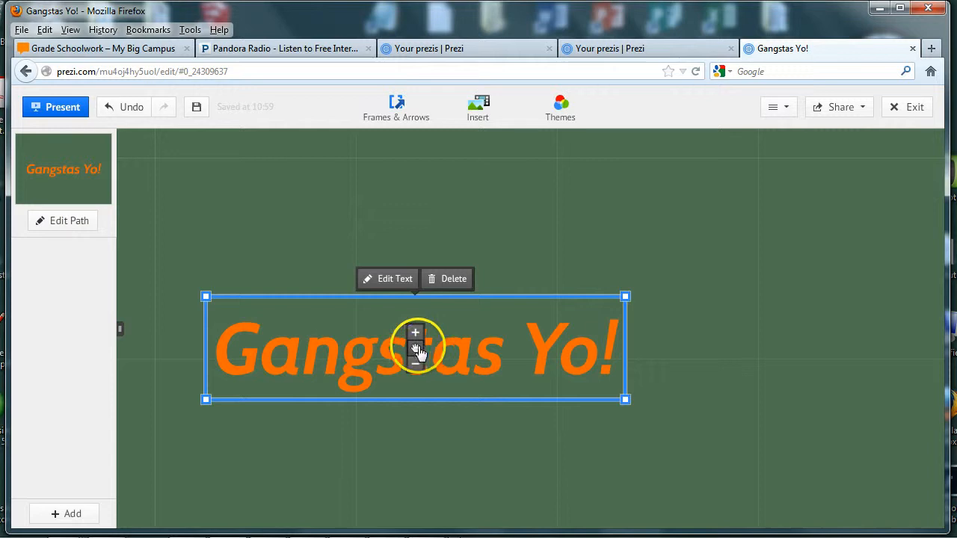
left_click_drag(420, 347, 528, 305)
left_click(534, 441)
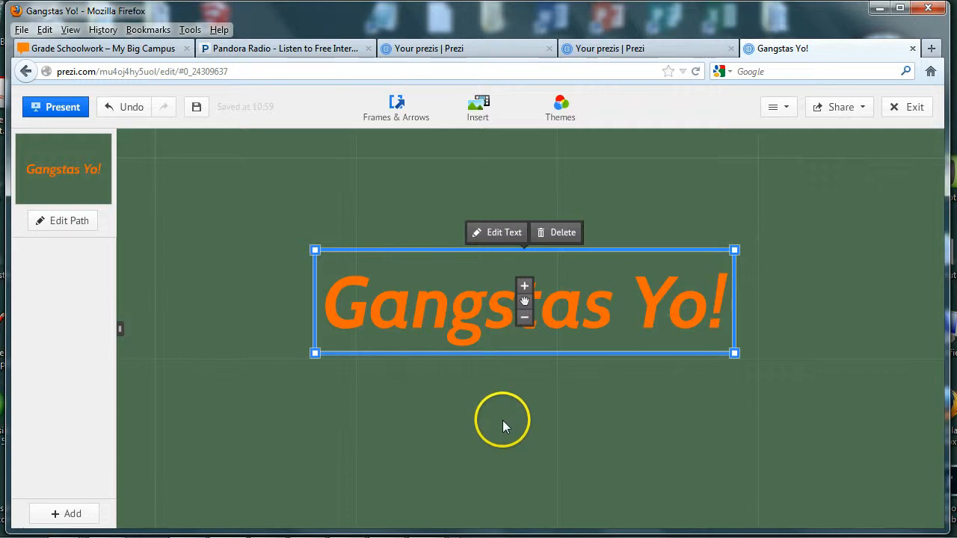
left_click(334, 386)
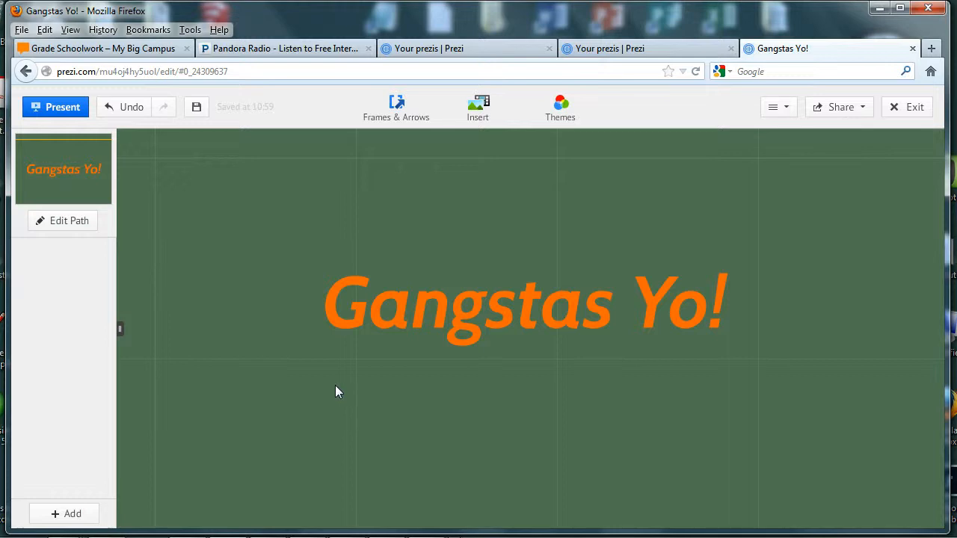
Insert the capone image from the criminals folder into the prezi.
left_click(473, 112)
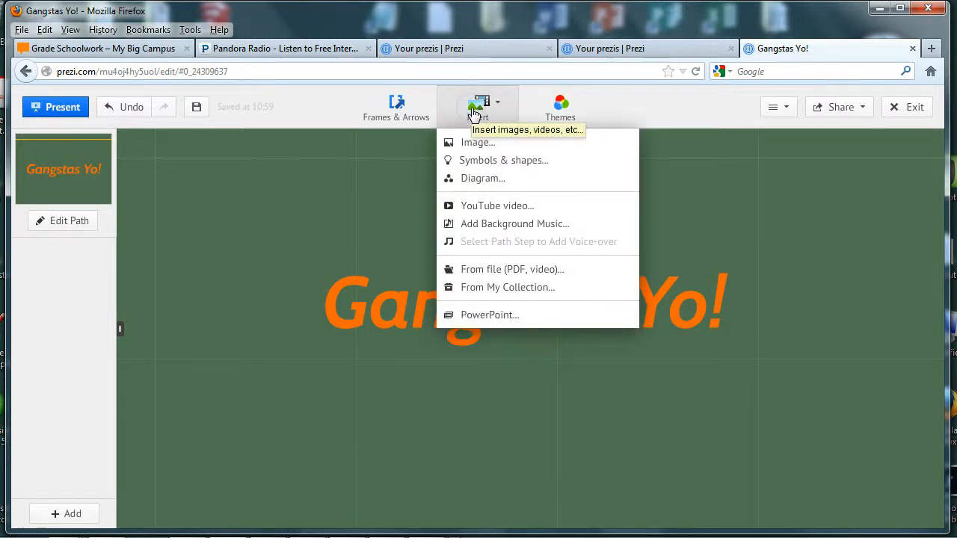
left_click(474, 146)
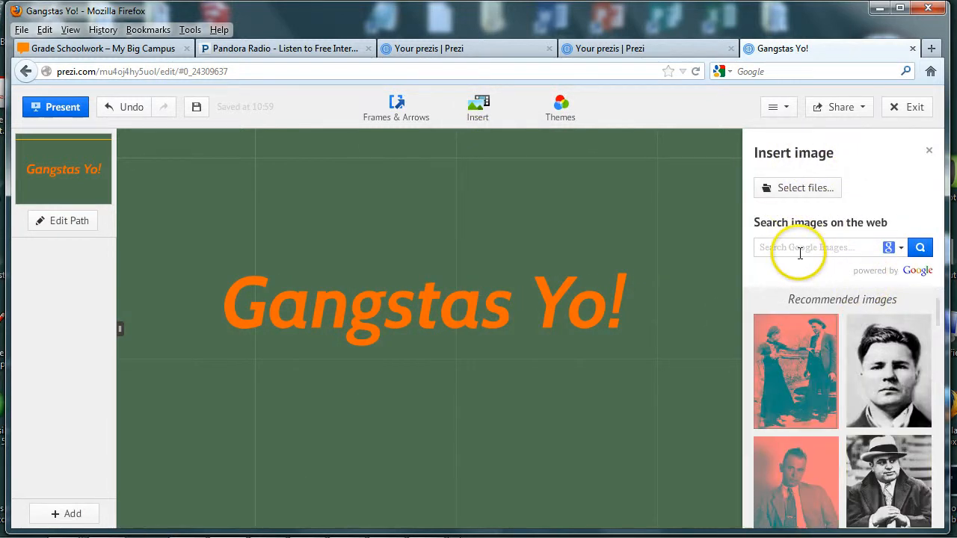
left_click(784, 189)
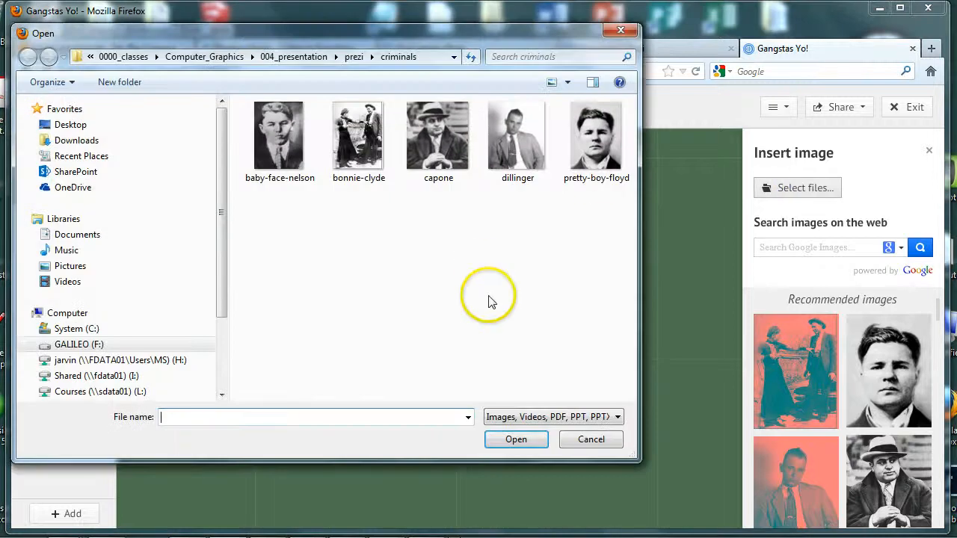
left_click_drag(401, 43, 551, 99)
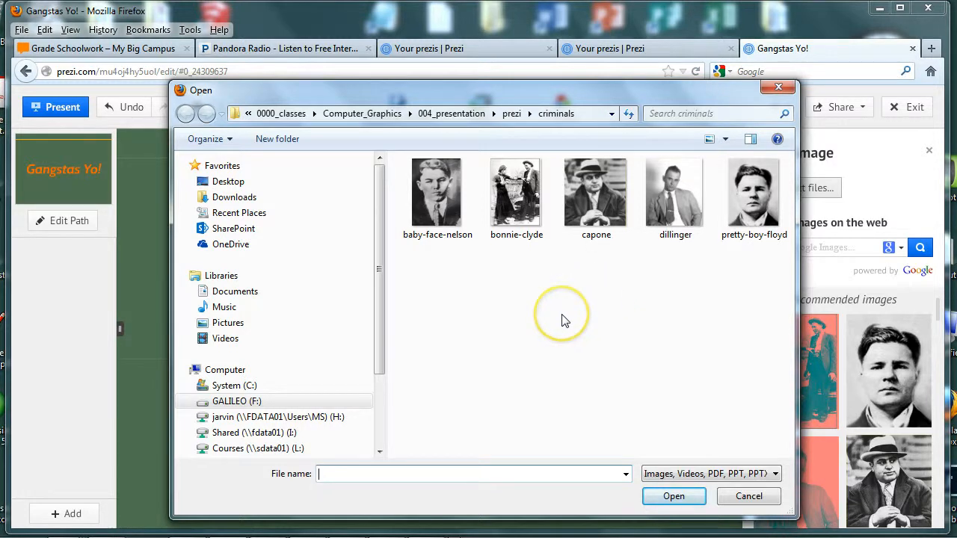
left_click(592, 241)
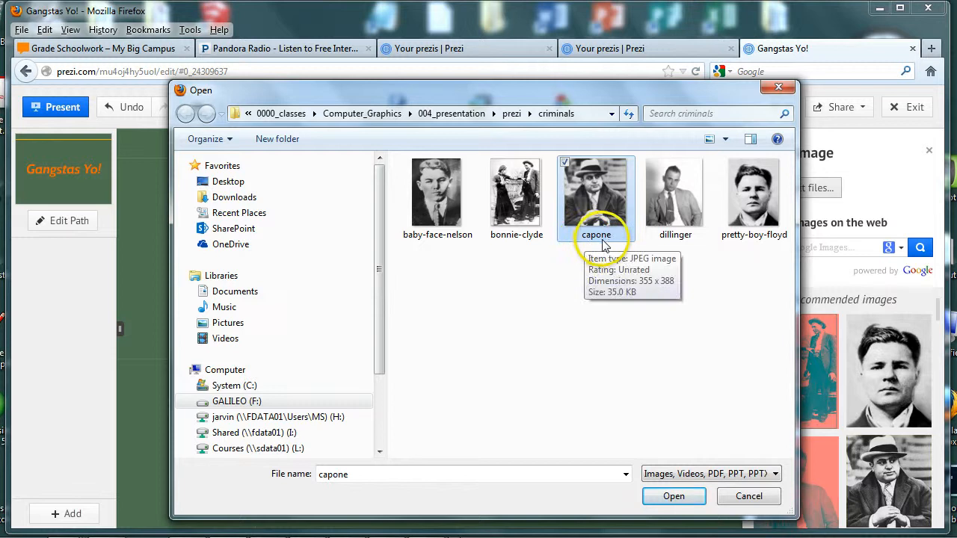
left_click(673, 497)
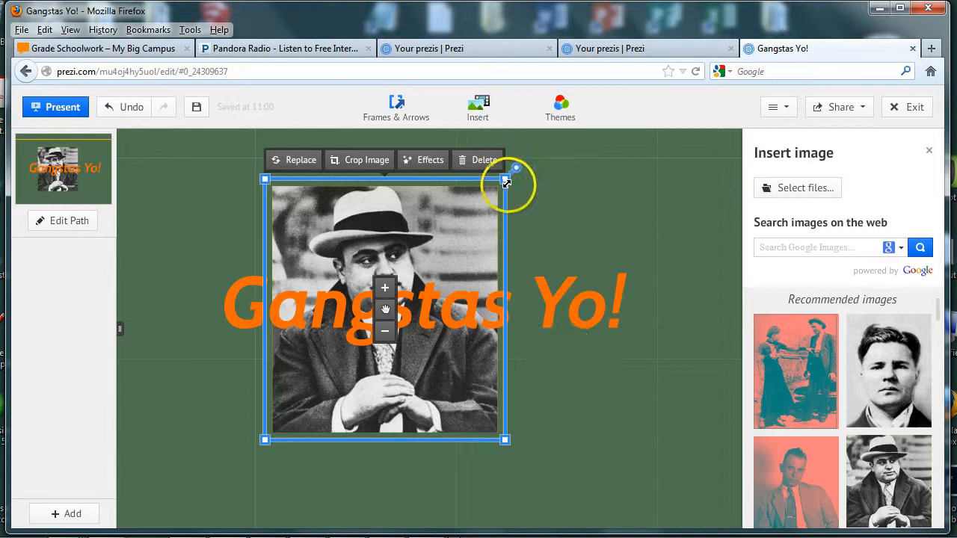
Shrink the Capone photo and place it below the Gangstas Yo! title.
left_click_drag(505, 179, 471, 216)
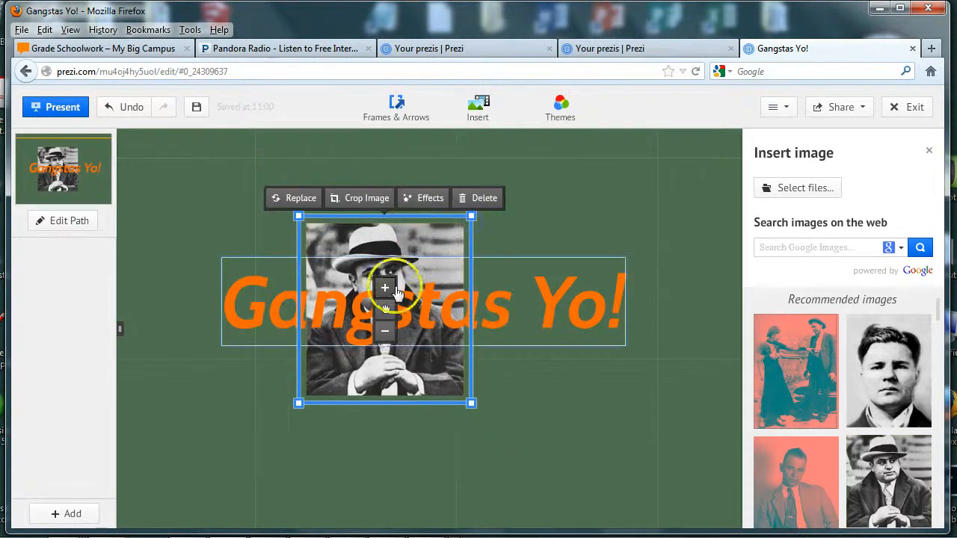
left_click_drag(383, 311, 529, 432)
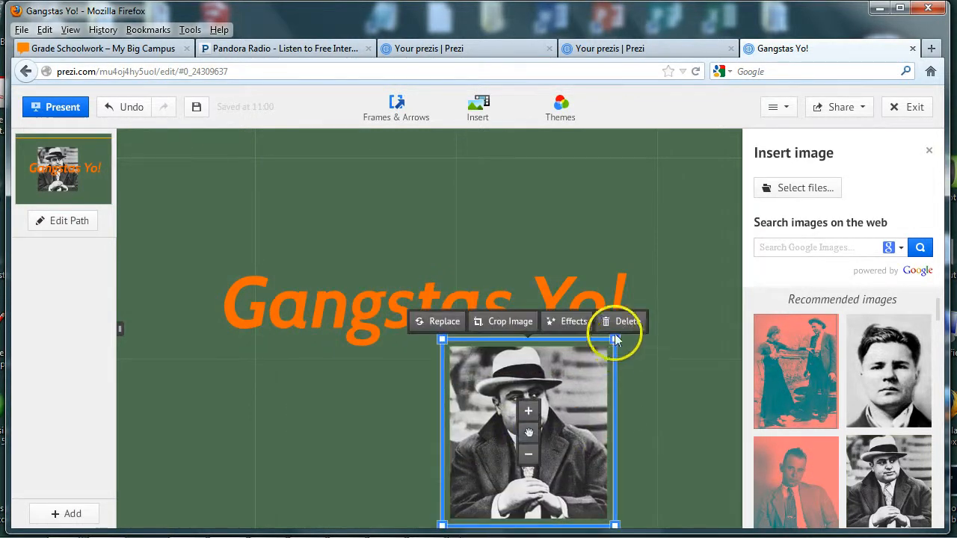
left_click_drag(614, 338, 599, 356)
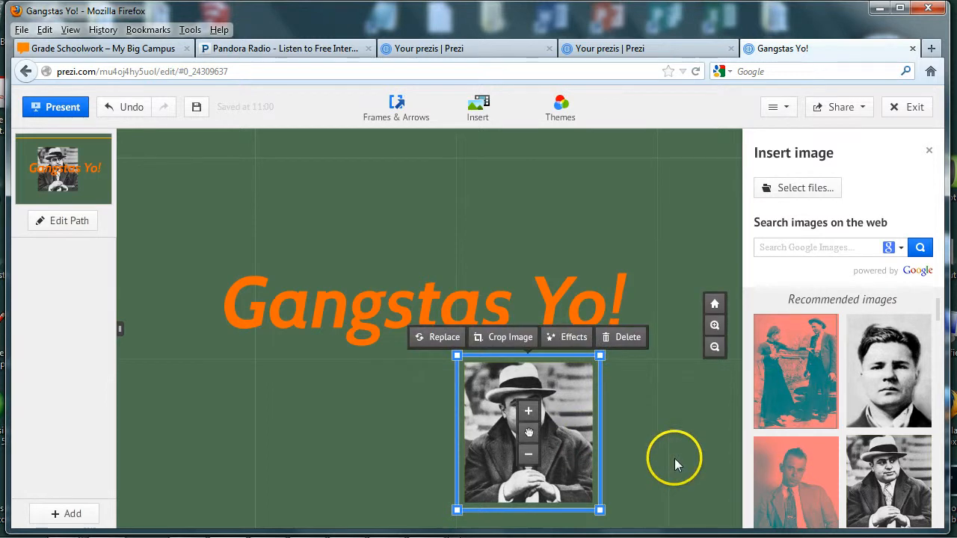
Apply the blue Laguna effect to the Capone photo in the Photo Editor.
left_click(574, 340)
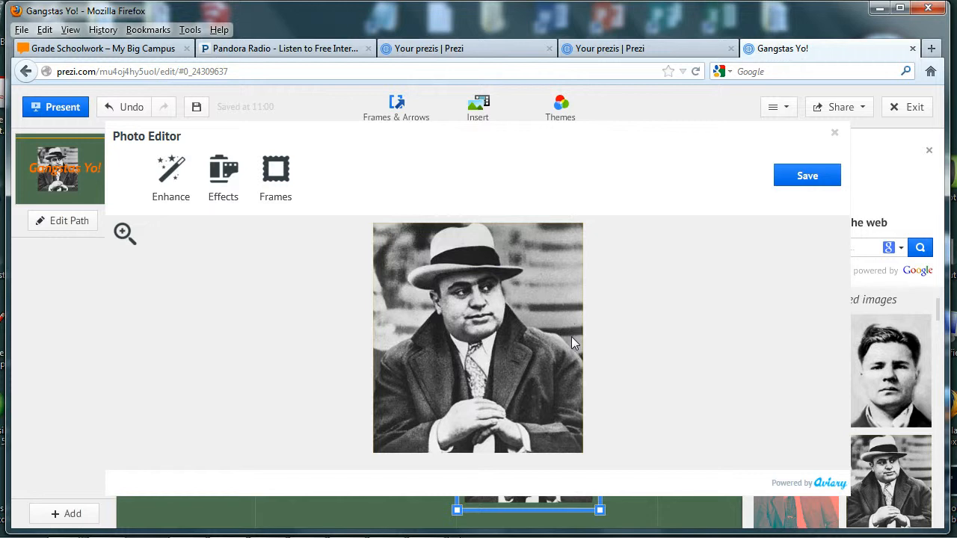
left_click(223, 183)
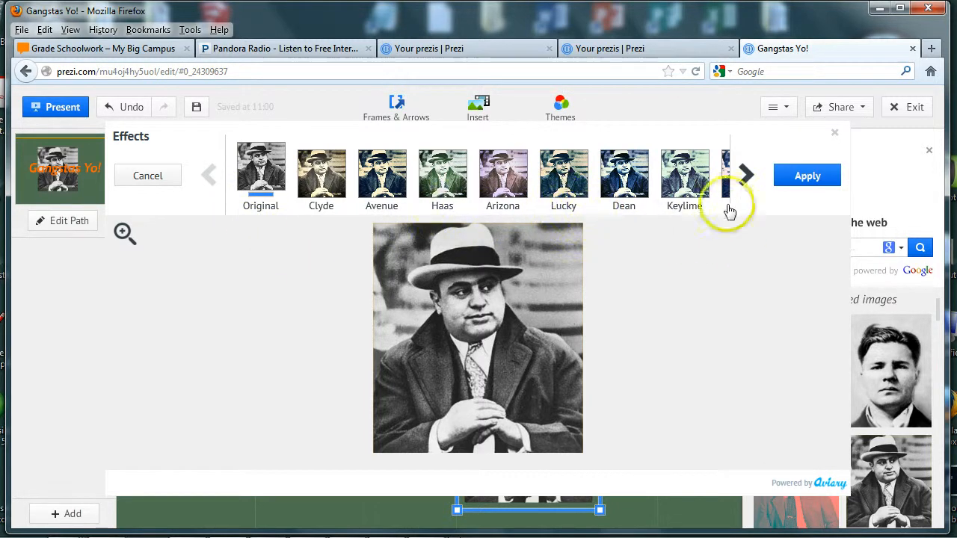
left_click(746, 177)
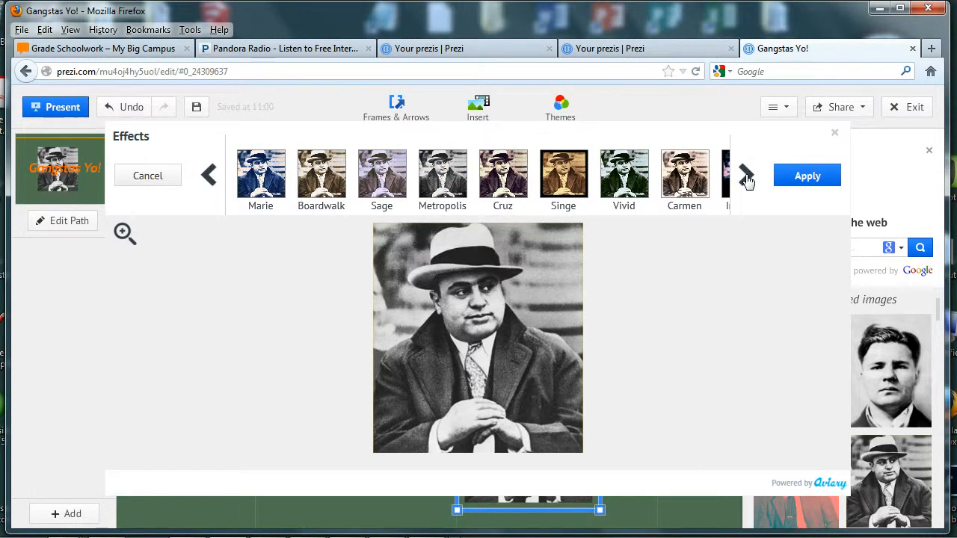
left_click(746, 176)
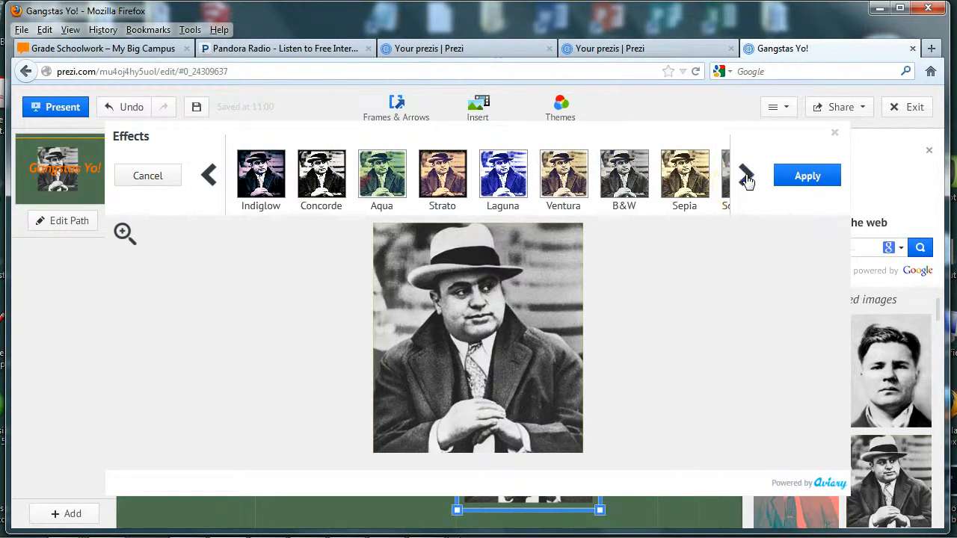
left_click(499, 187)
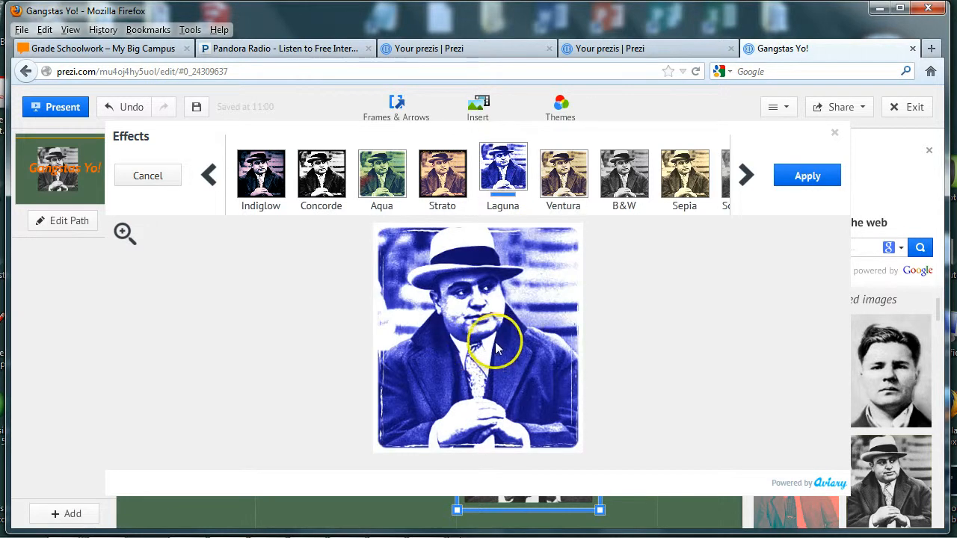
left_click(798, 177)
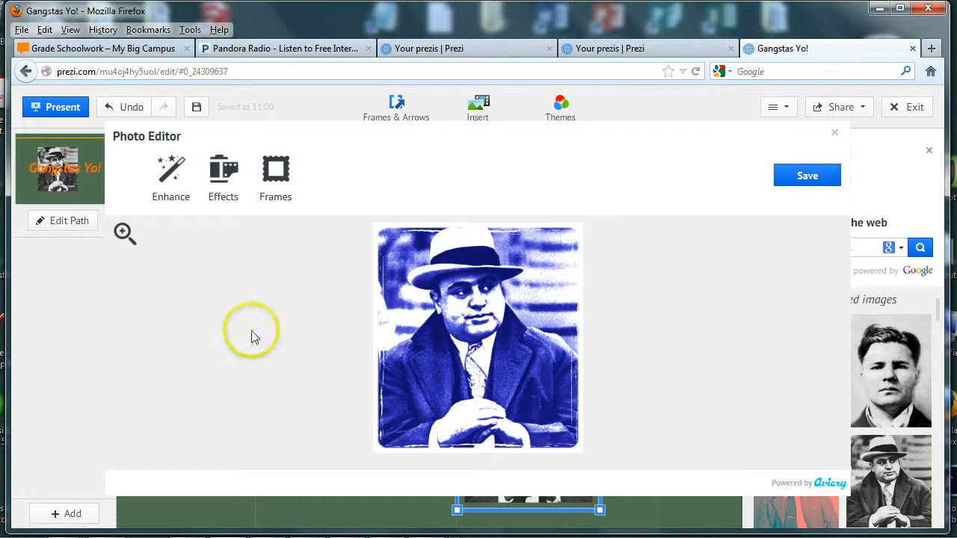
Add the Negative film-strip frame to the Capone photo and save it to the canvas.
left_click(275, 183)
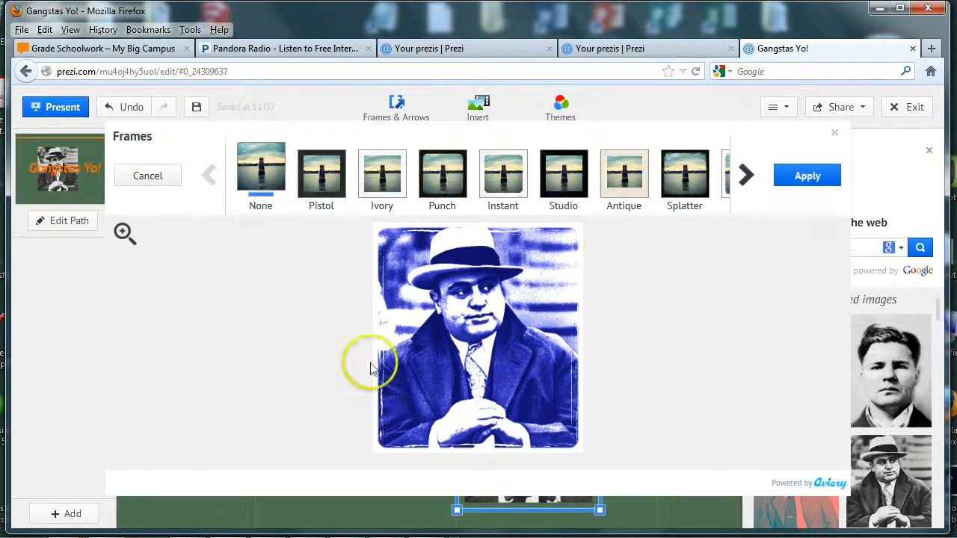
left_click(745, 177)
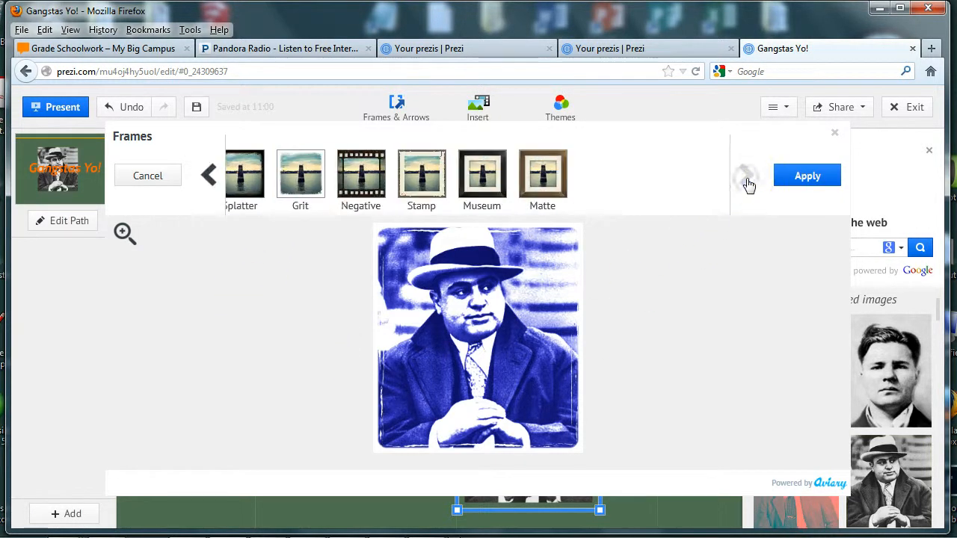
left_click(360, 176)
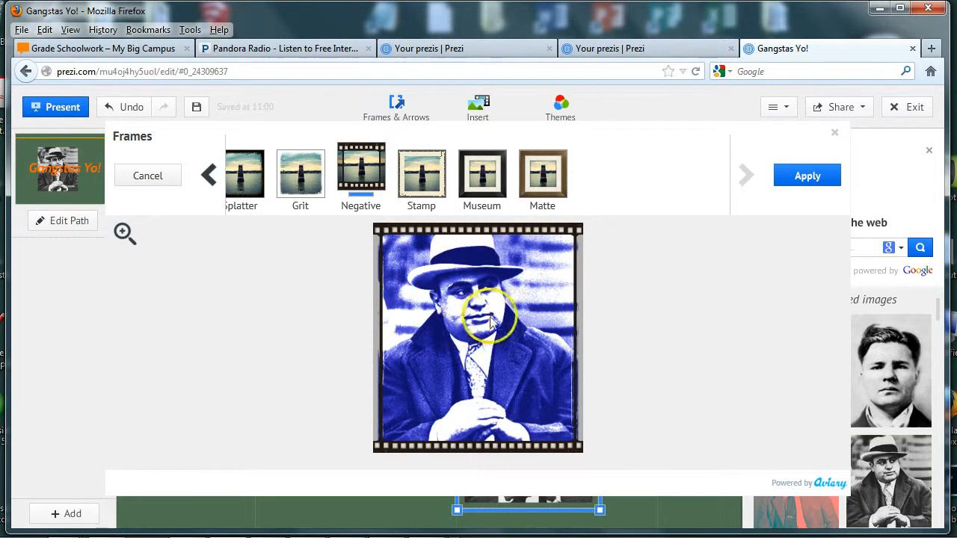
left_click(800, 178)
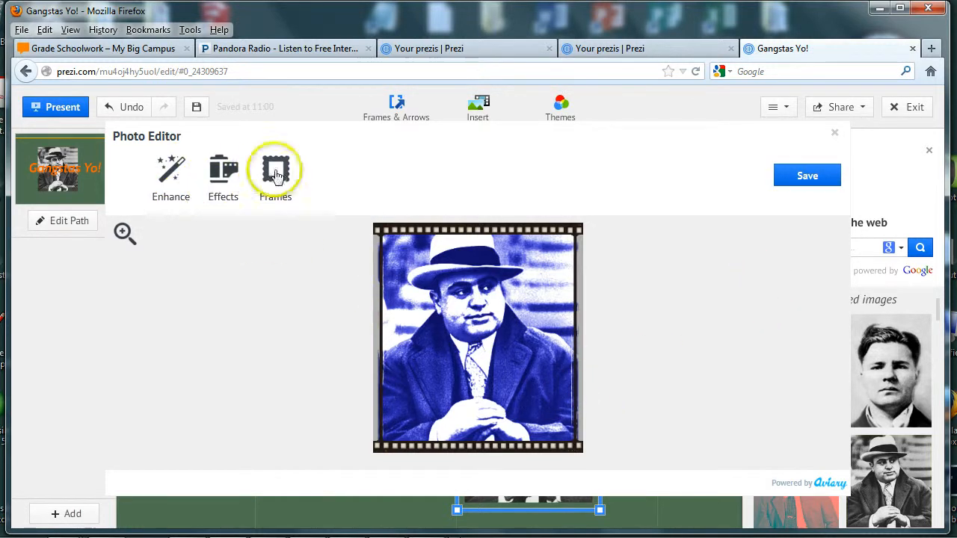
left_click(800, 178)
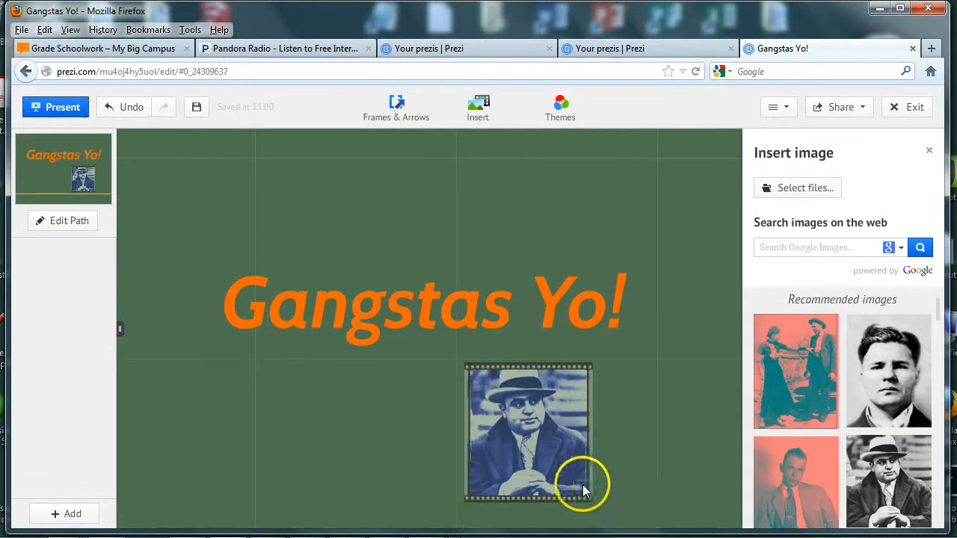
Shrink the framed Capone photo and move it left beneath the title.
left_click(495, 407)
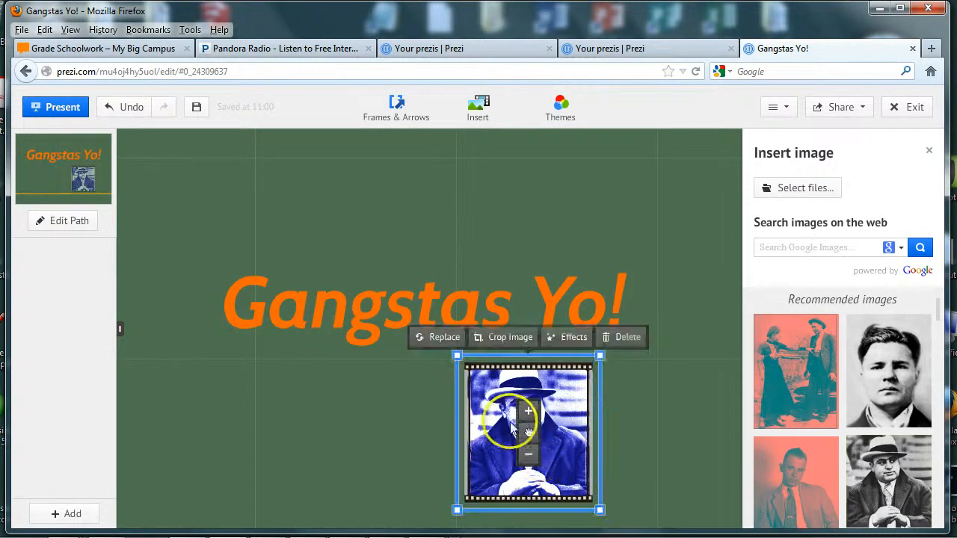
left_click_drag(600, 357, 579, 379)
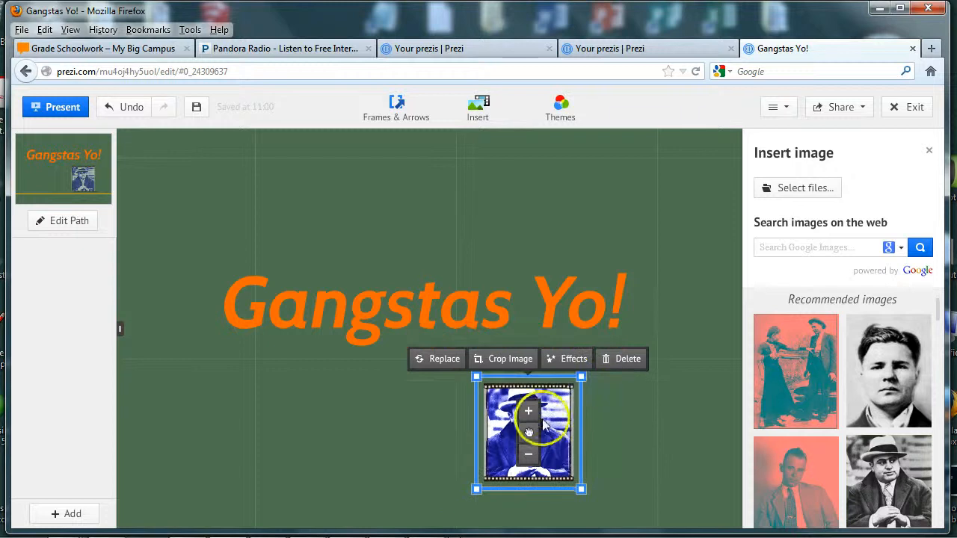
left_click_drag(528, 432, 264, 406)
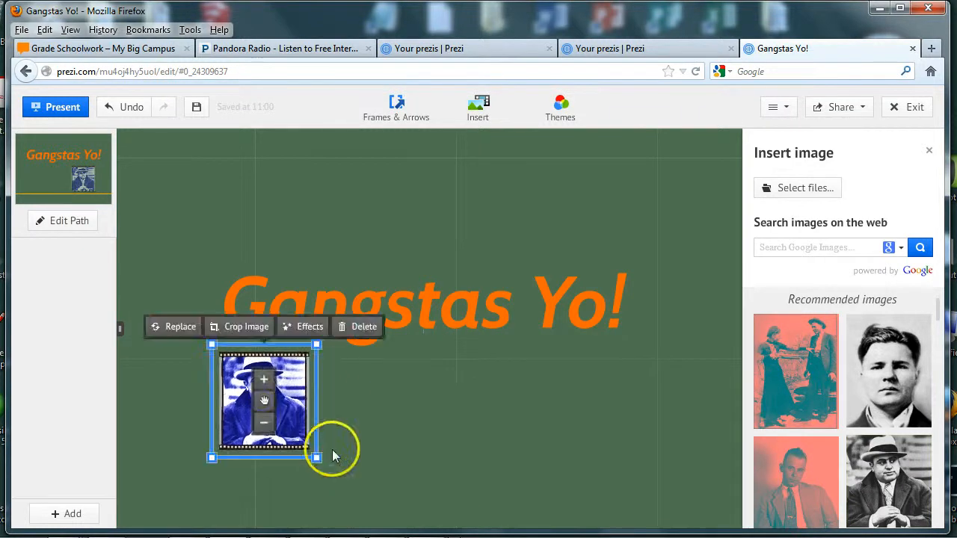
Add a 'Capone' caption beside the photo in bold title style.
left_click(393, 419)
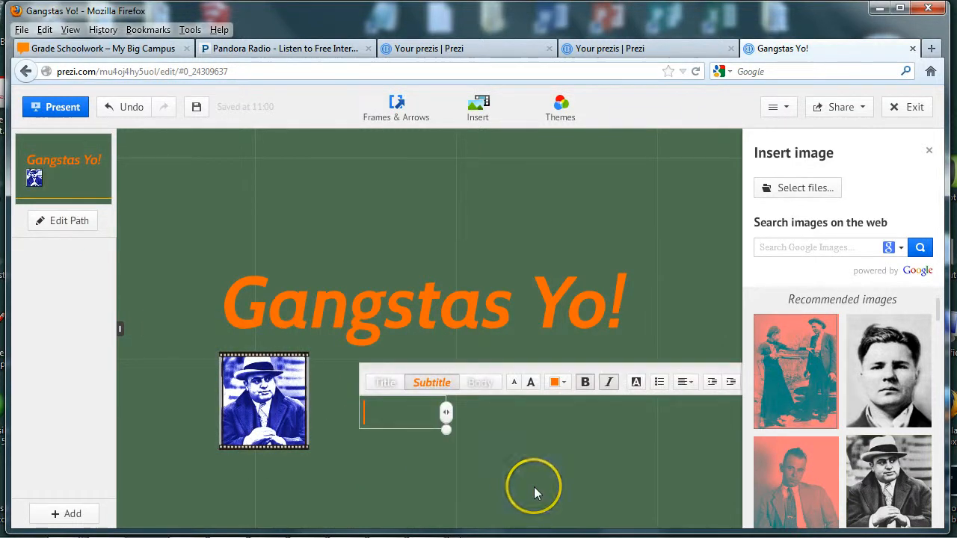
type("Capone")
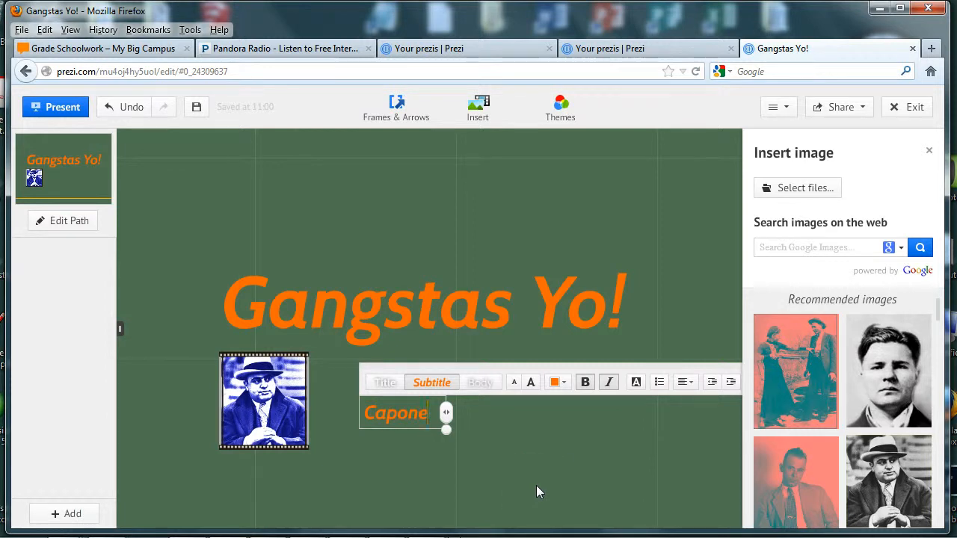
left_click(381, 465)
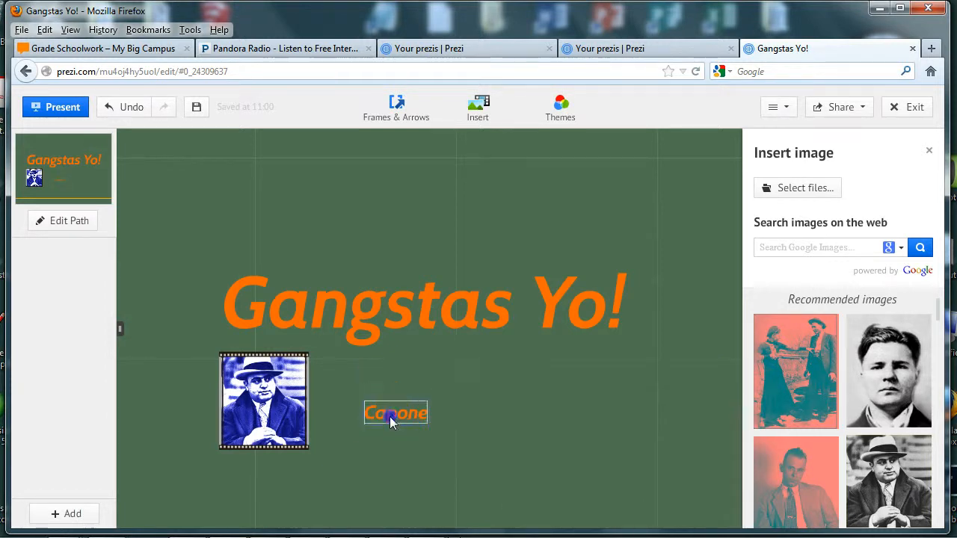
left_click(380, 419)
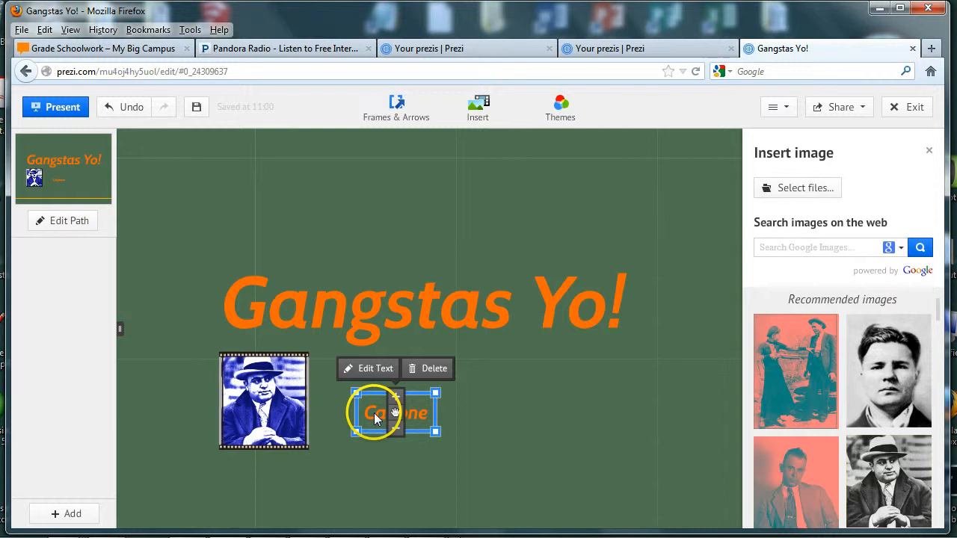
left_click(380, 420)
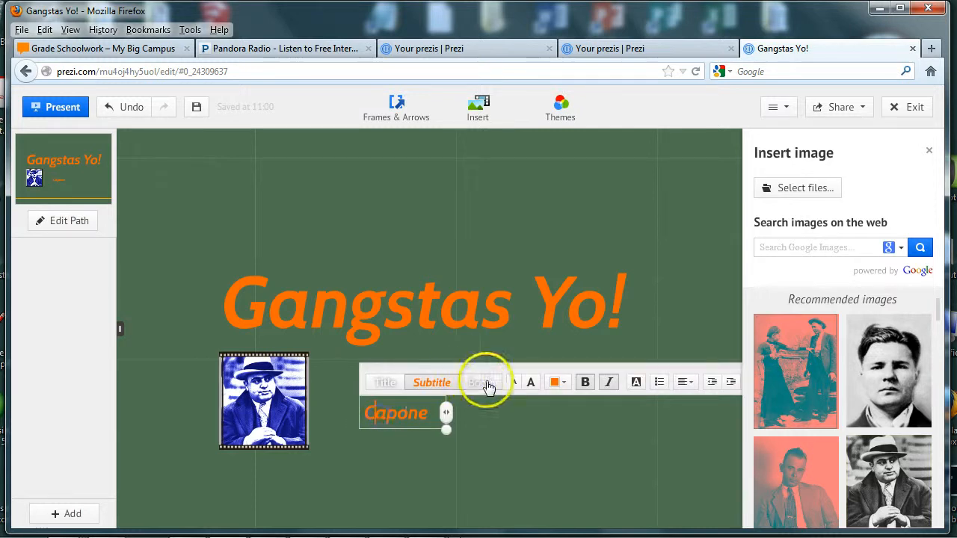
left_click(482, 386)
left_click(390, 384)
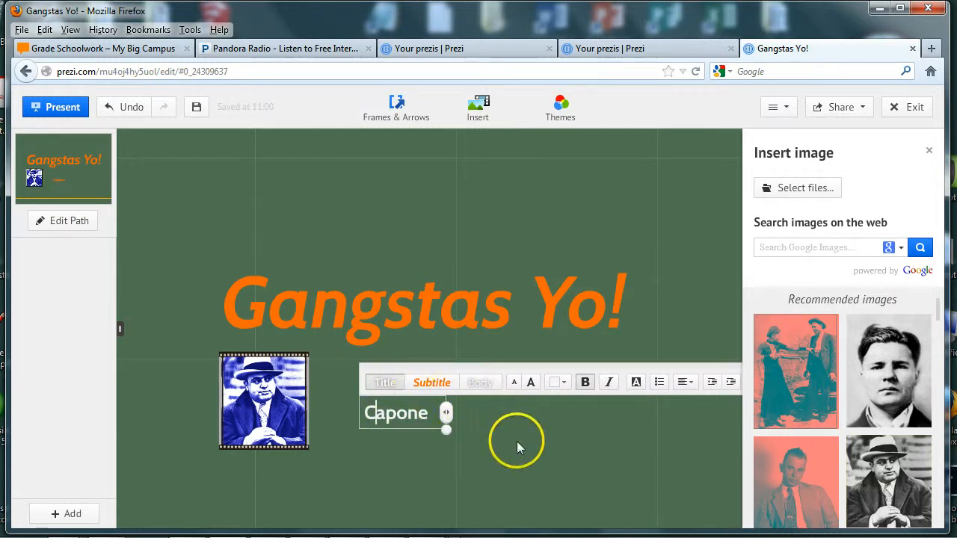
left_click(585, 382)
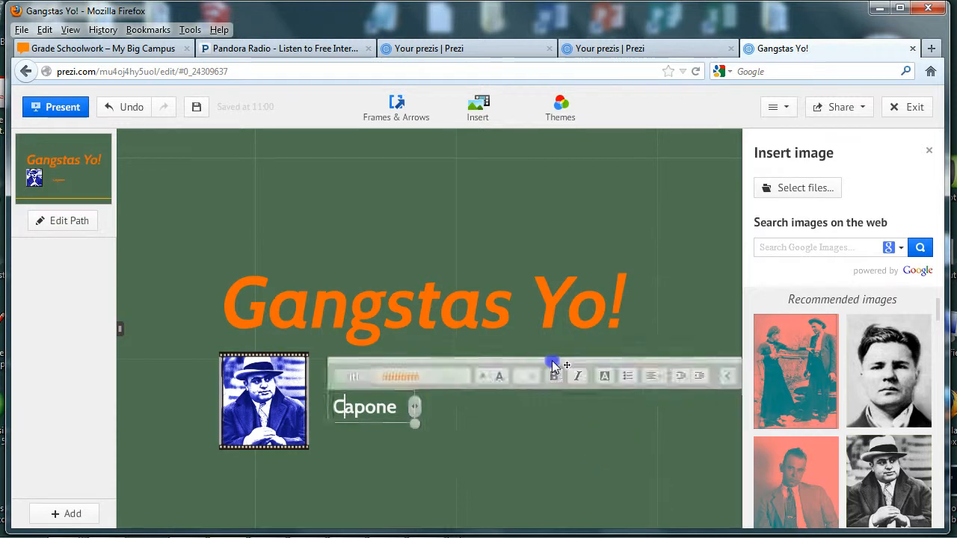
left_click(541, 376)
left_click(545, 385)
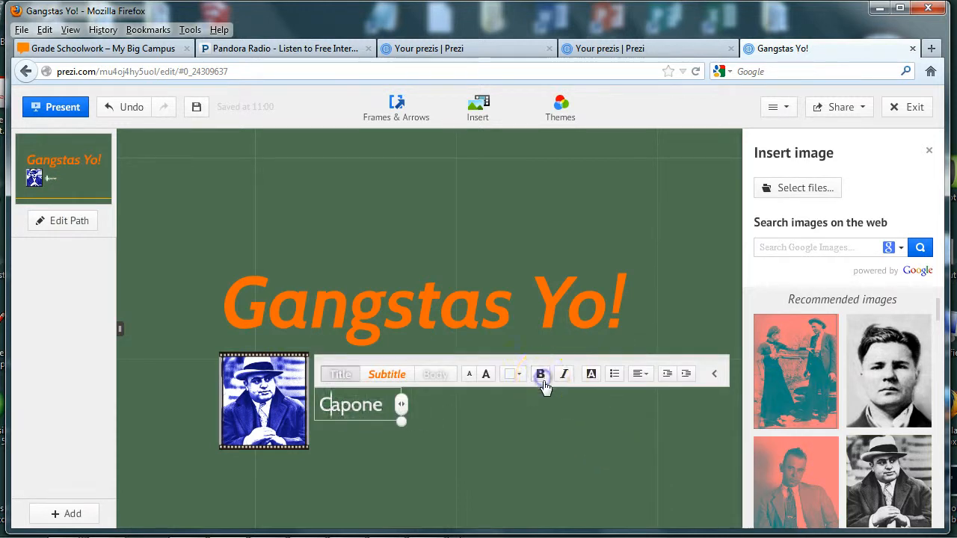
left_click(539, 376)
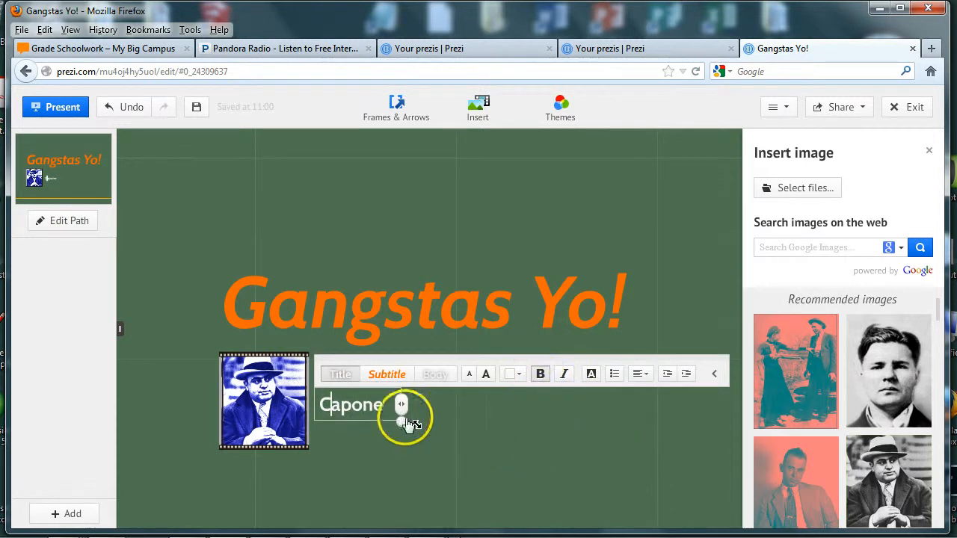
left_click(369, 440)
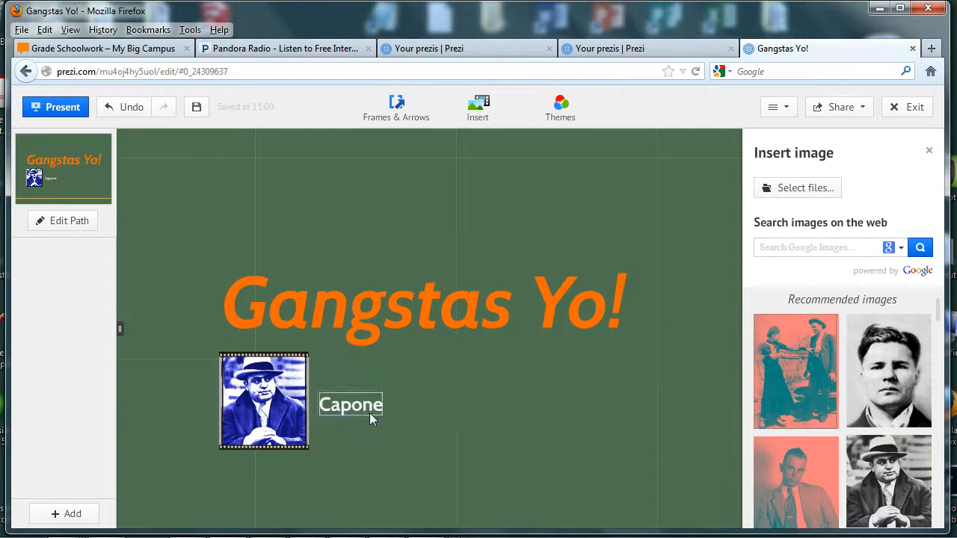
Rotate the Capone caption to vertical and set it alongside the framed photo.
left_click(352, 402)
left_click_drag(352, 402, 353, 421)
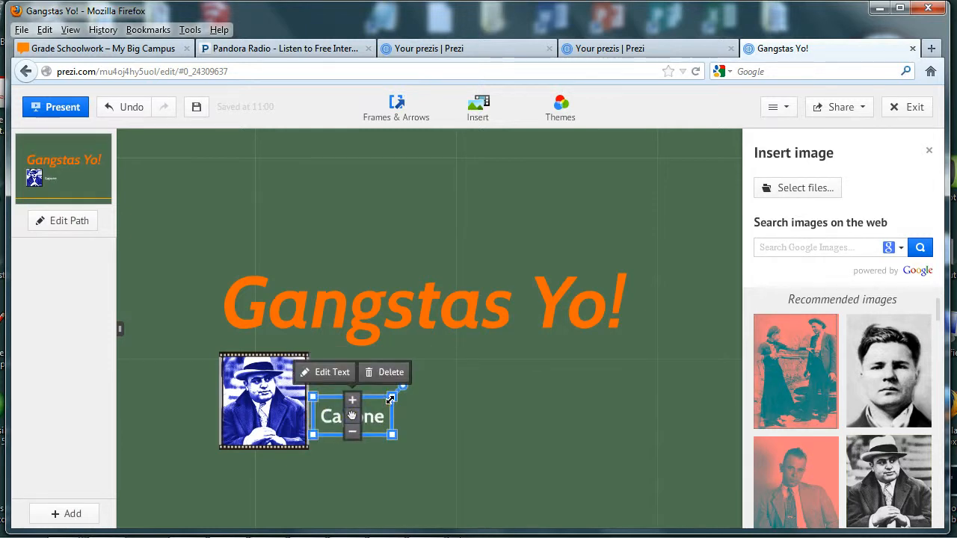
left_click_drag(402, 387, 327, 363)
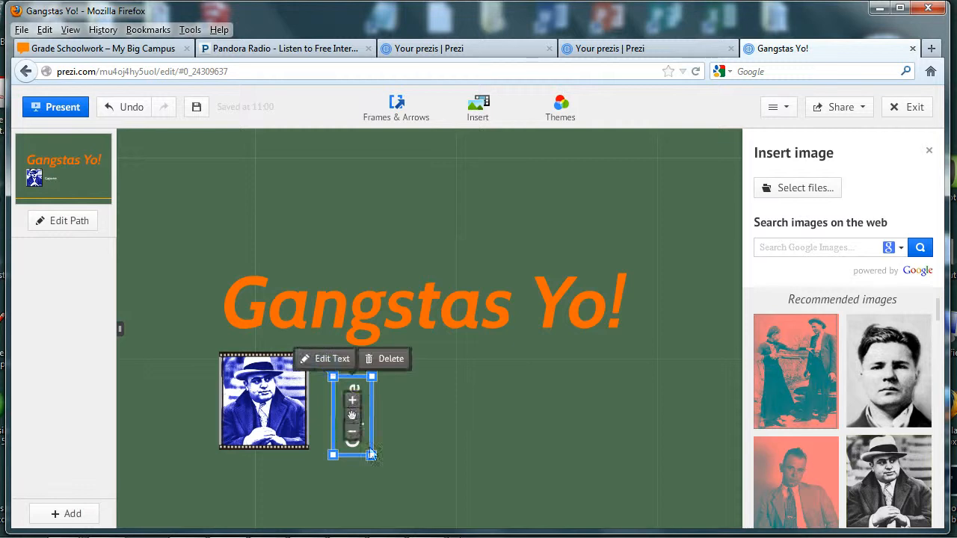
left_click_drag(353, 421, 336, 411)
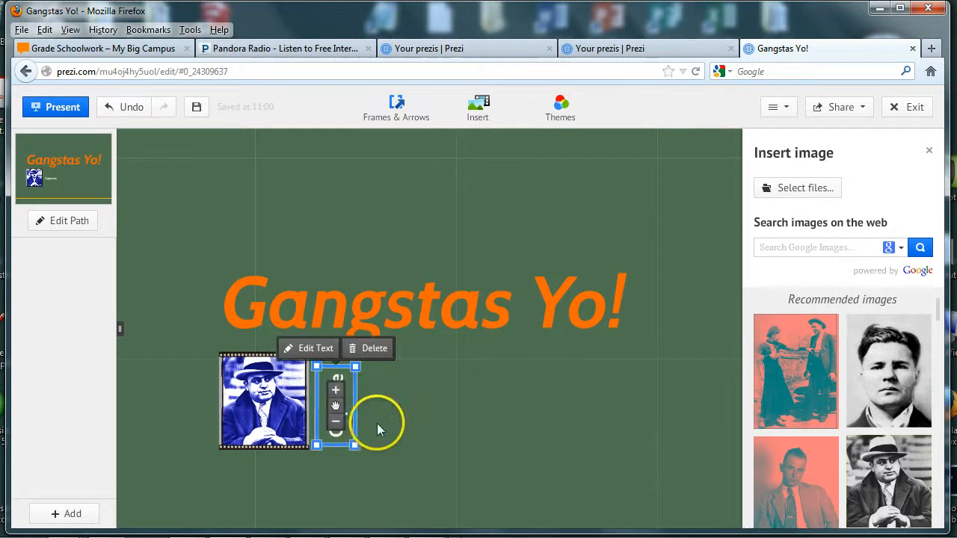
left_click(439, 414)
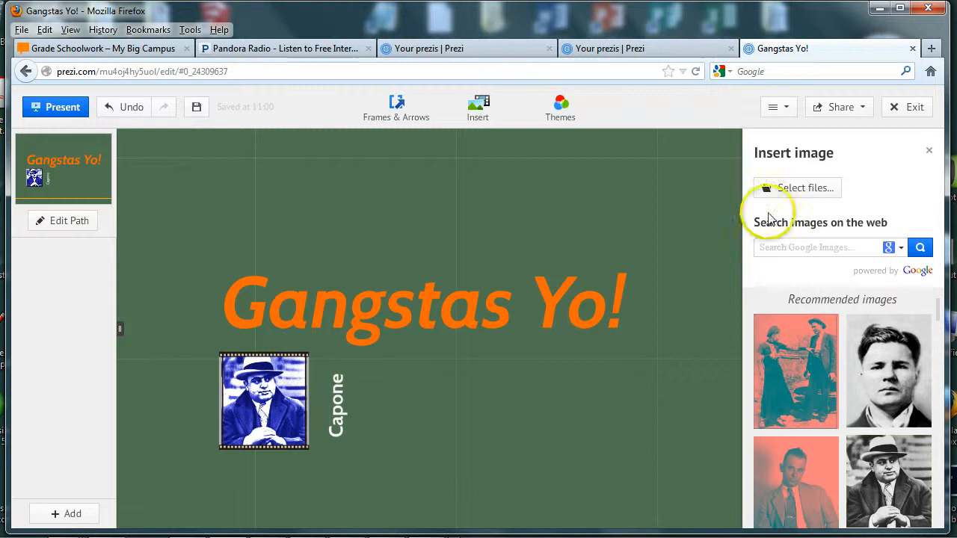
Insert the baby-face-nelson photo from the criminals folder, shrunk small right of the Capone caption.
left_click(799, 188)
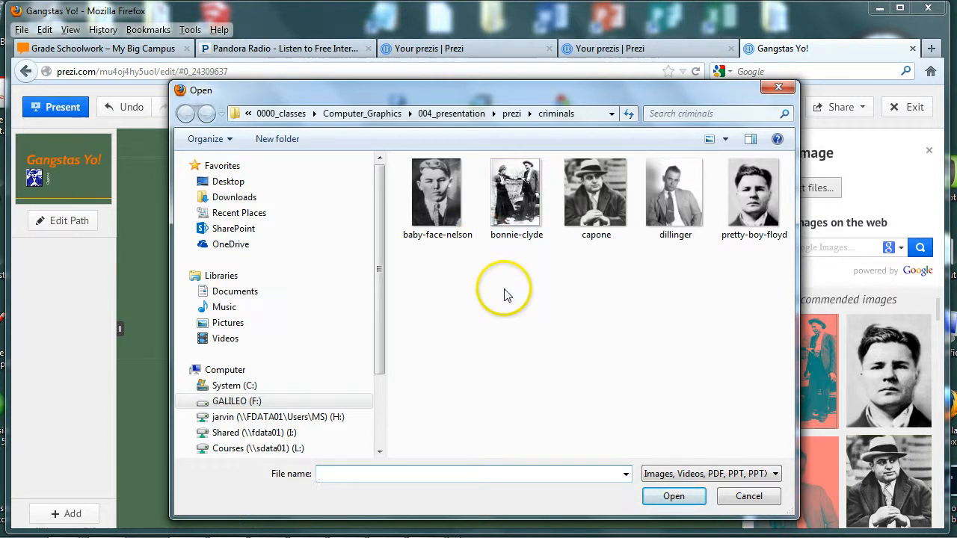
left_click(443, 211)
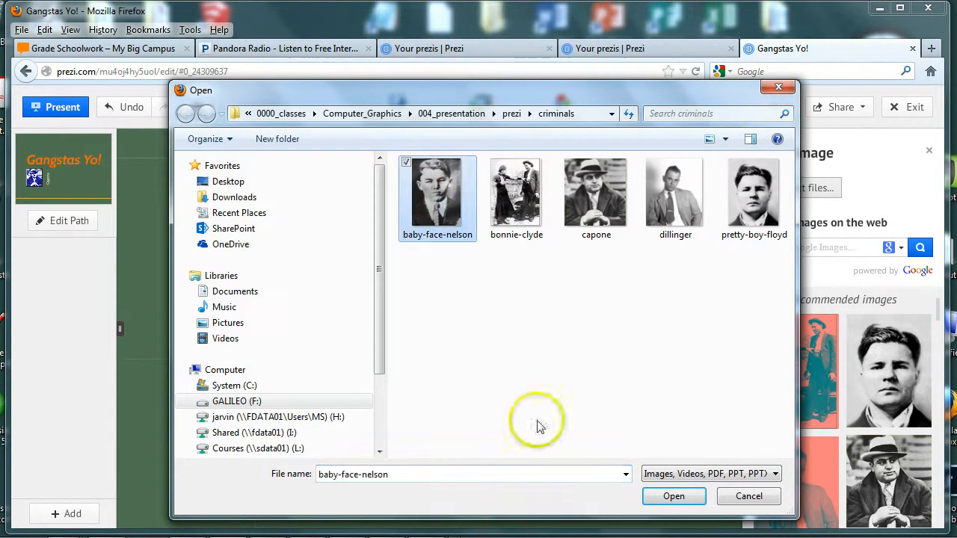
left_click(672, 495)
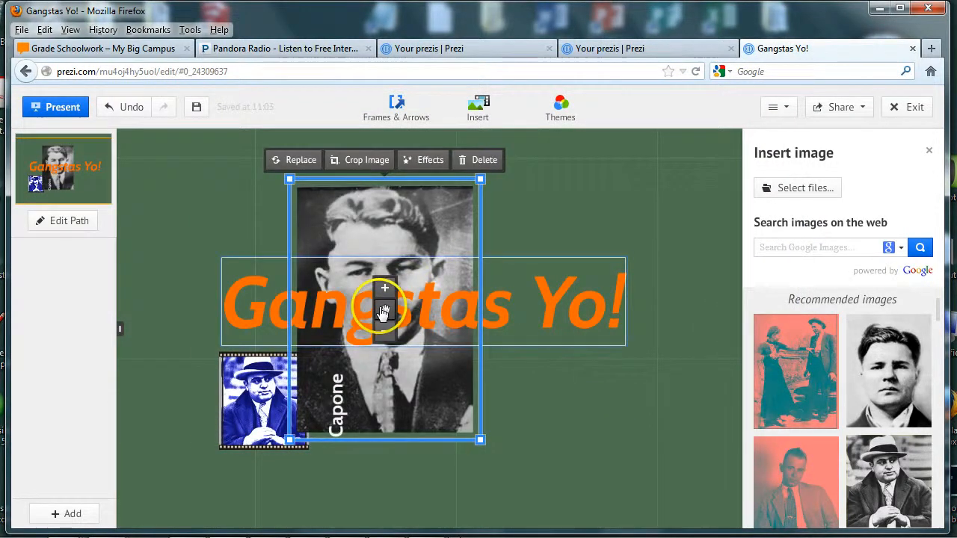
left_click_drag(385, 309, 534, 384)
left_click_drag(634, 255, 518, 402)
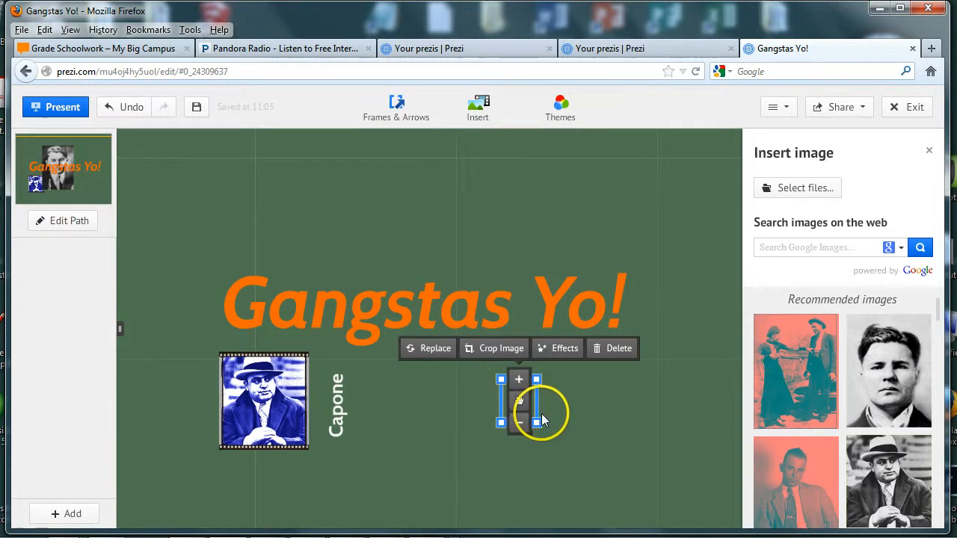
Apply the purple-tinted Arizona effect to the Baby Face Nelson photo and save the edit.
left_click(557, 349)
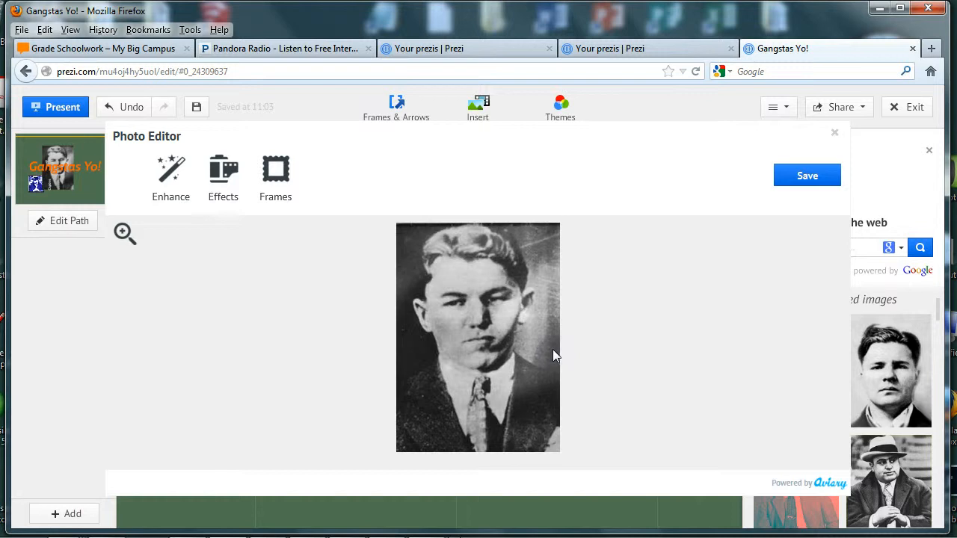
left_click(222, 171)
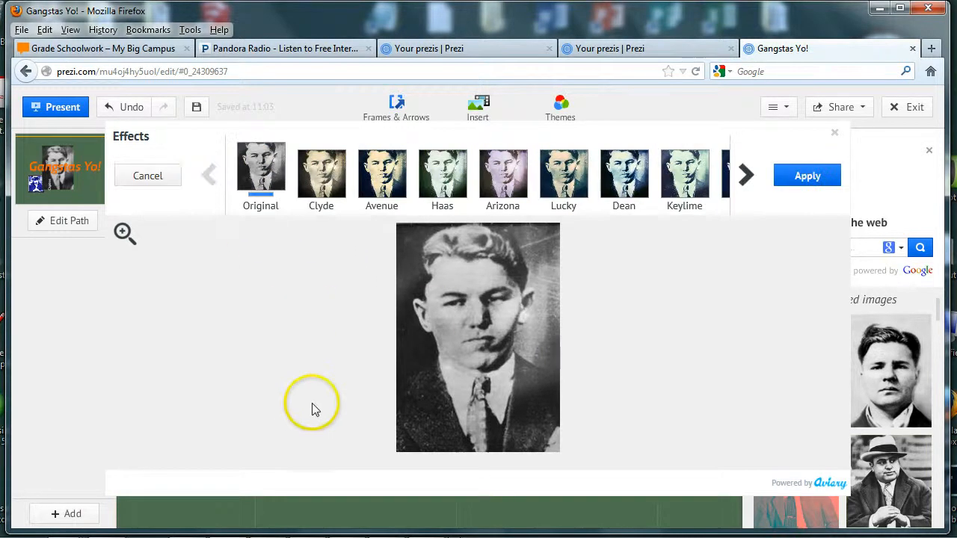
left_click(503, 168)
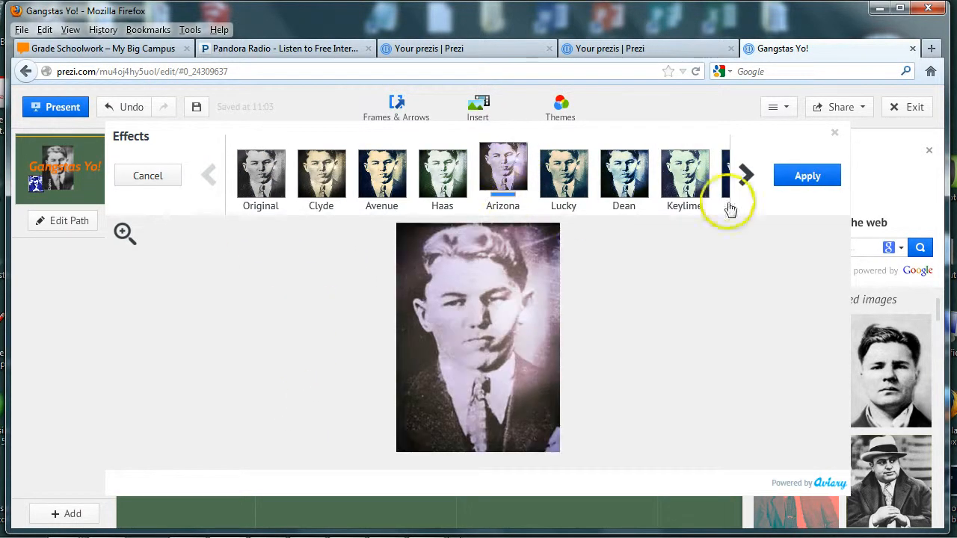
left_click(804, 179)
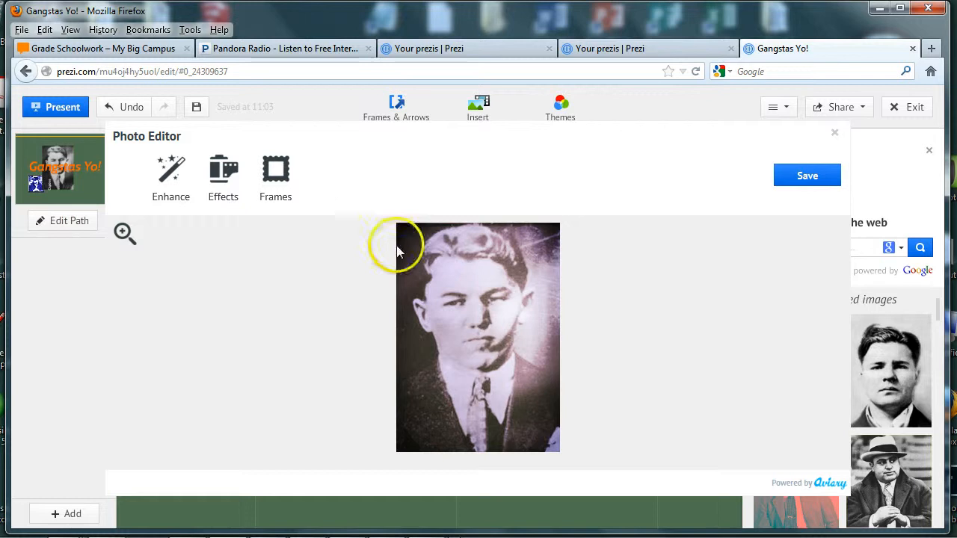
left_click(817, 177)
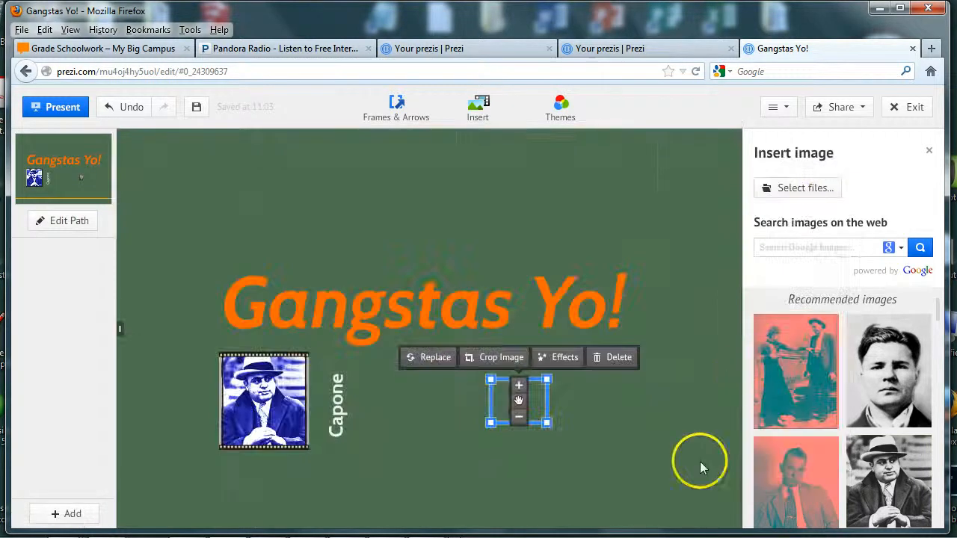
left_click(587, 447)
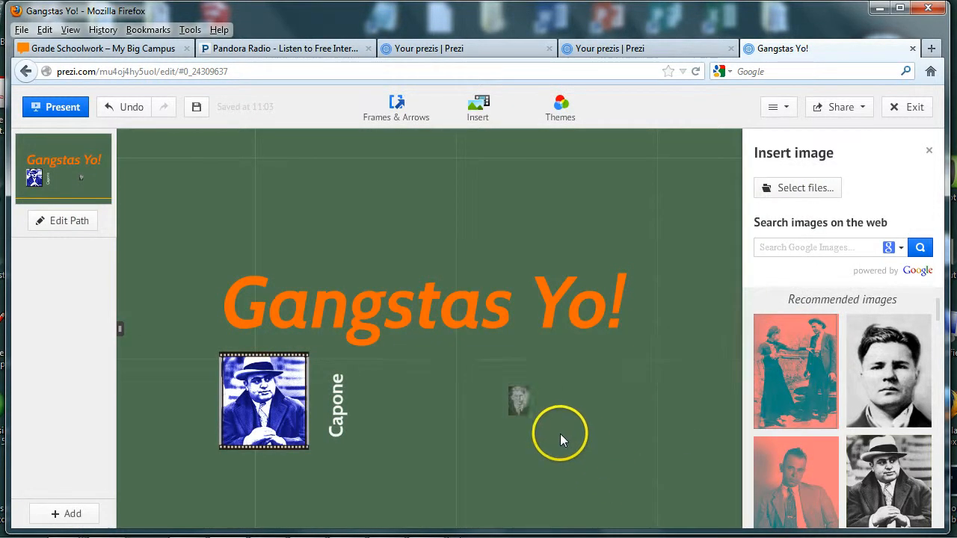
Add a 'Baby Face Nelson' text caption positioned just above the purple-tinted photo.
scroll(540, 415, "up", 5)
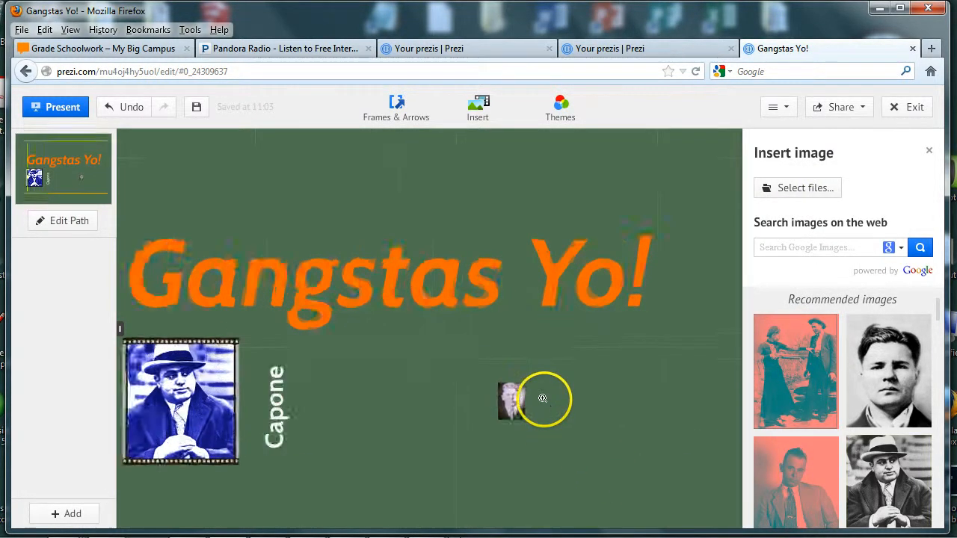
scroll(500, 409, "up", 3)
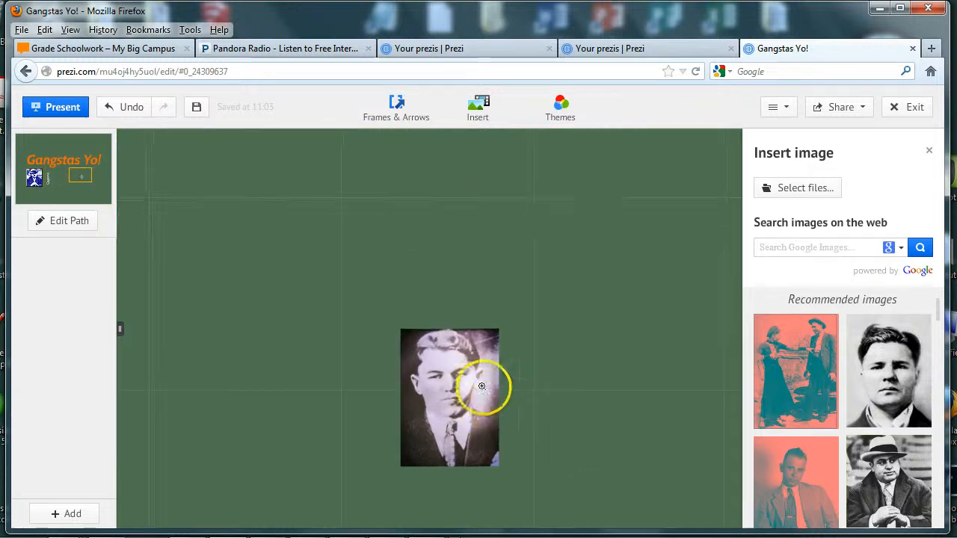
left_click(386, 263)
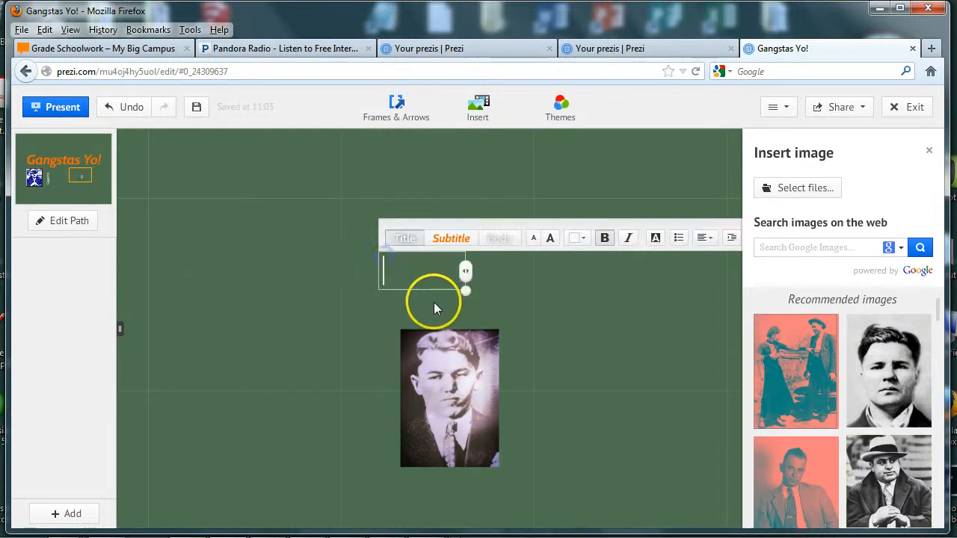
type("Bab")
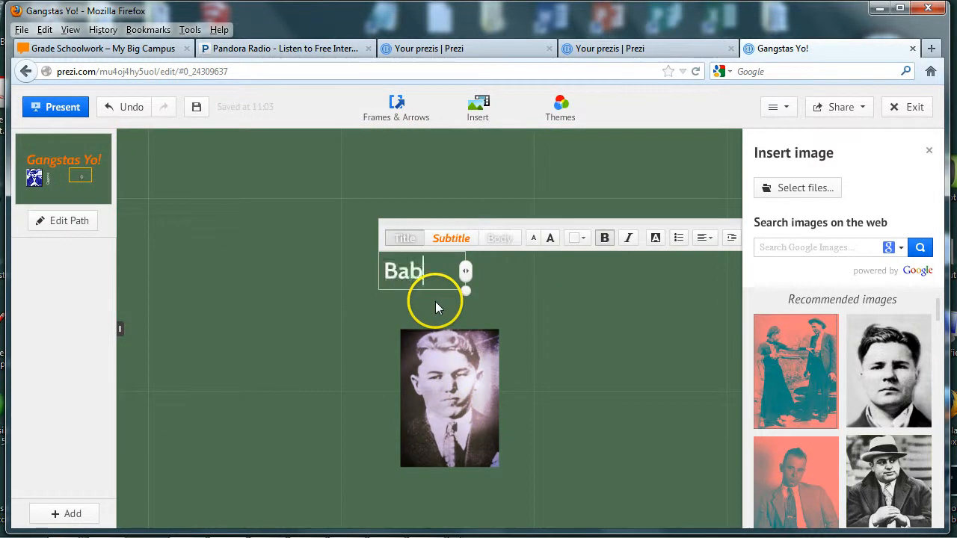
type("y Face Nelson")
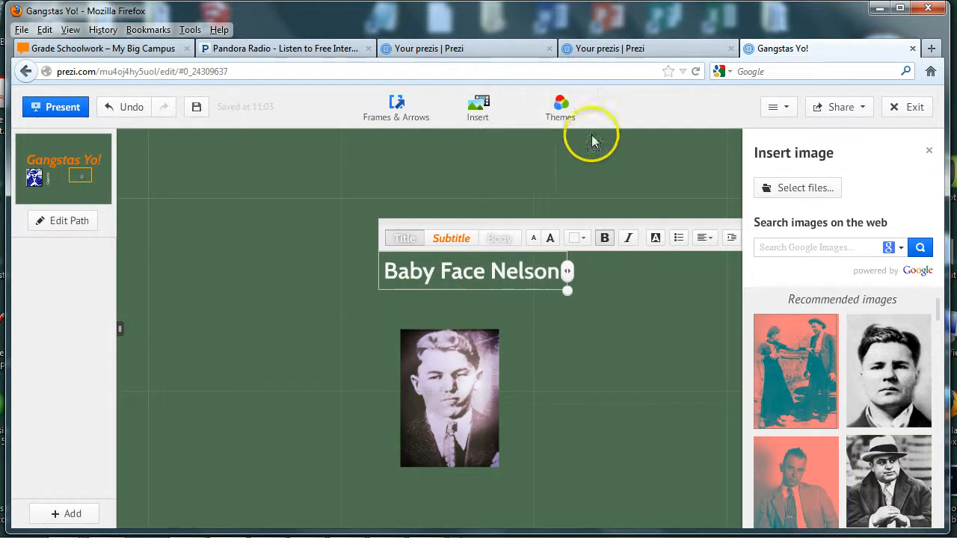
left_click(412, 186)
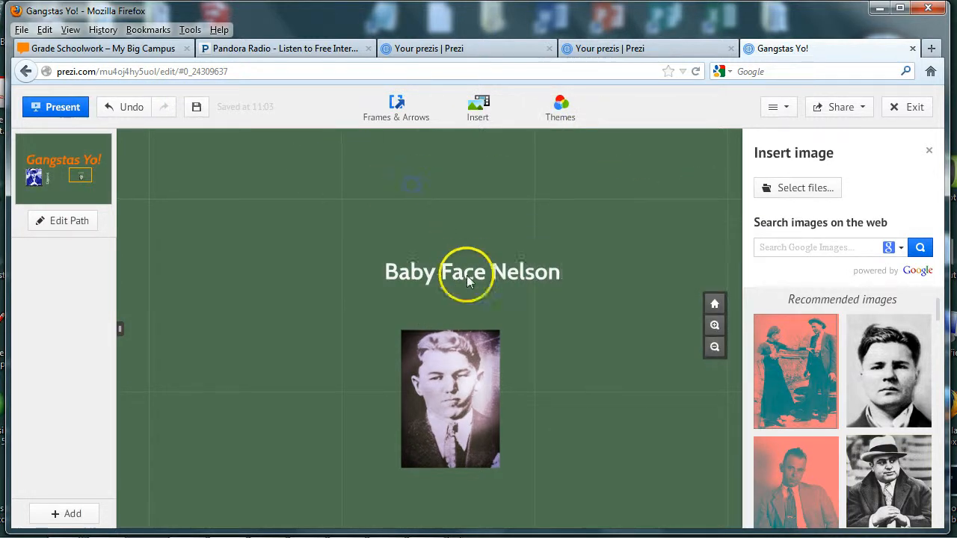
left_click_drag(466, 274, 453, 308)
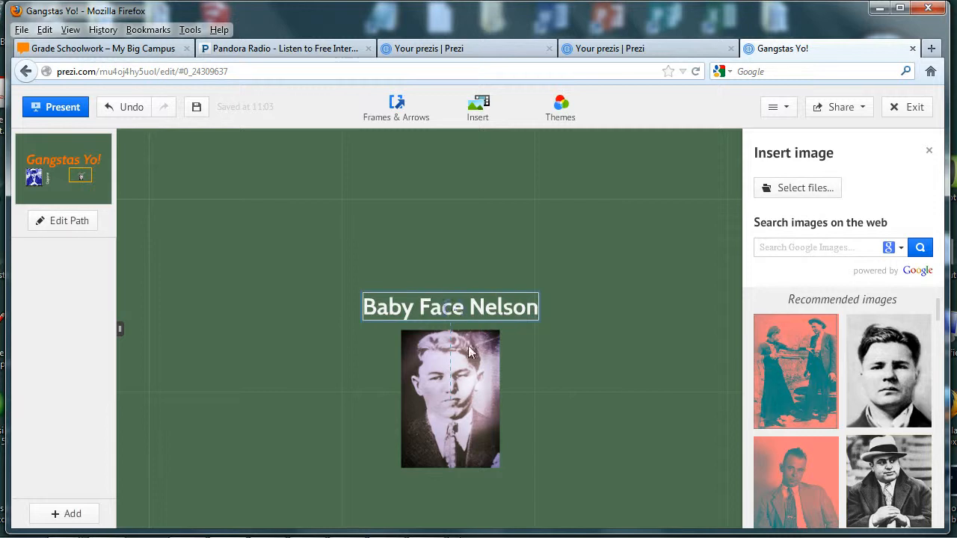
left_click(504, 418)
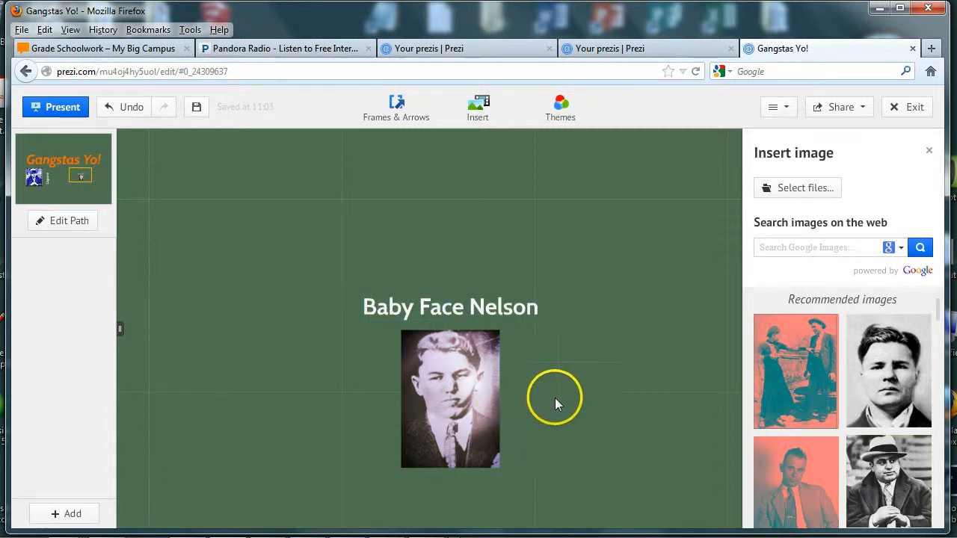
Look through the Themes and Insert menus without changing anything.
left_click(561, 108)
left_click(564, 116)
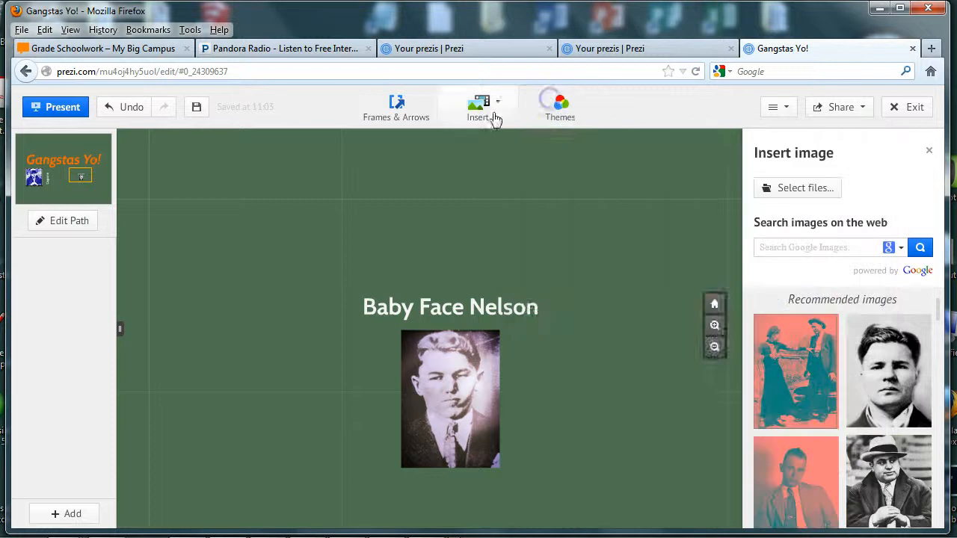
left_click(482, 111)
left_click(497, 157)
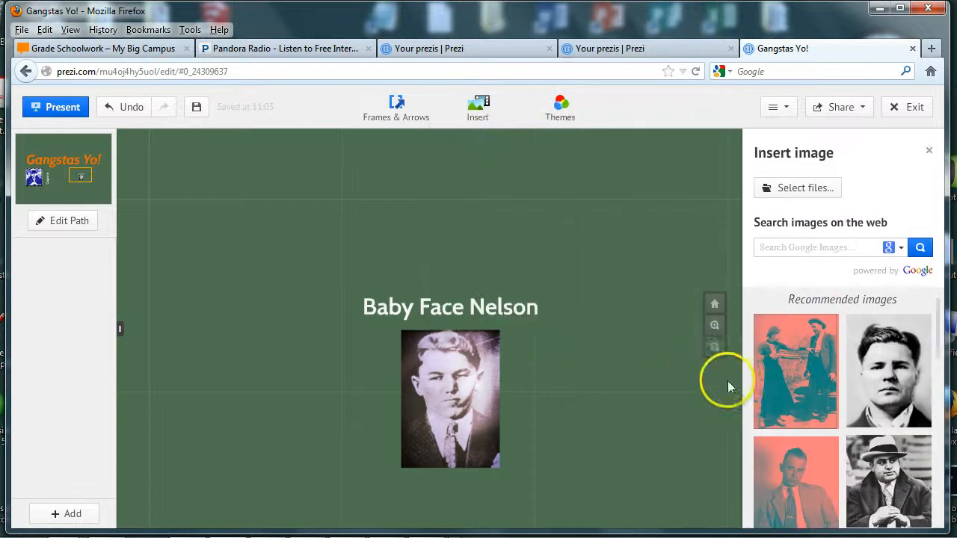
Insert the bonnie-clyde photo from the criminals folder, shrink it and place it above the title.
left_click(811, 188)
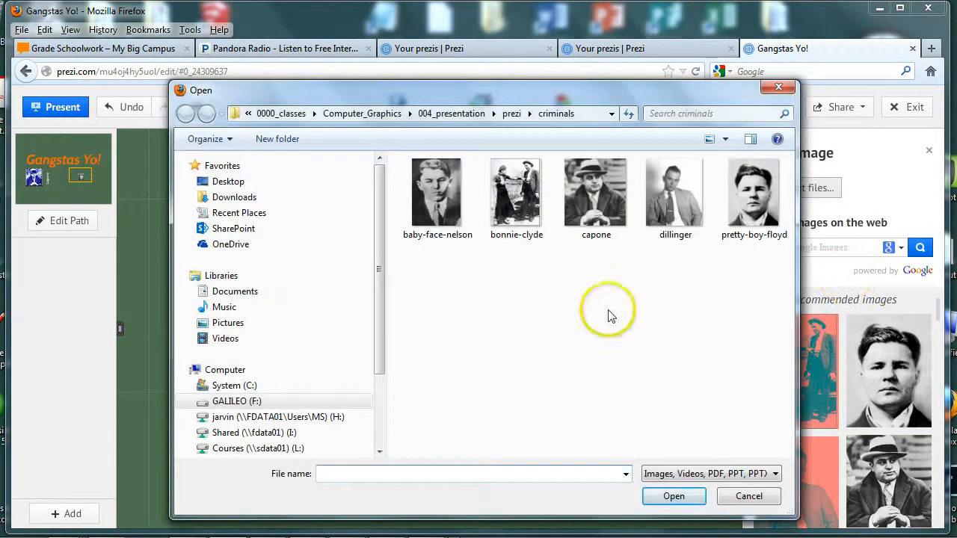
left_click(513, 196)
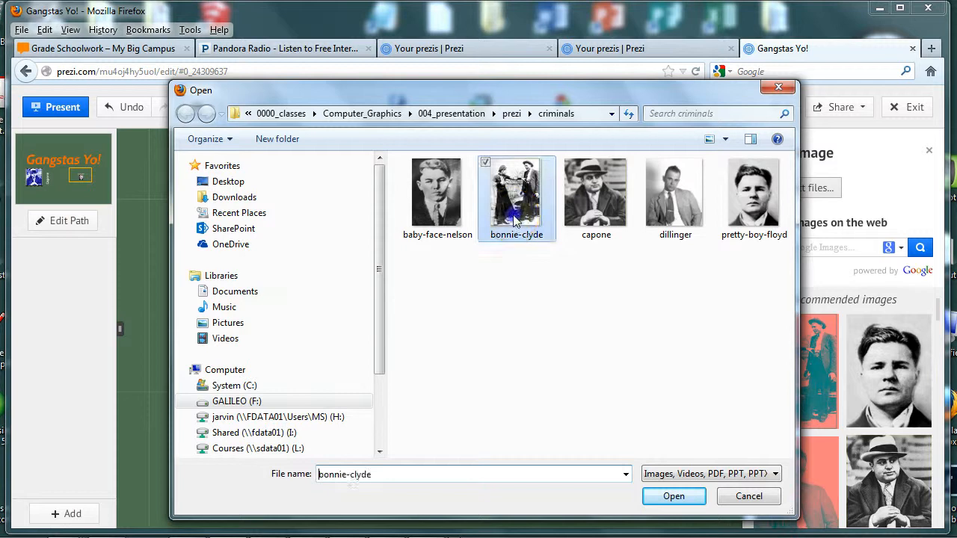
left_click(673, 496)
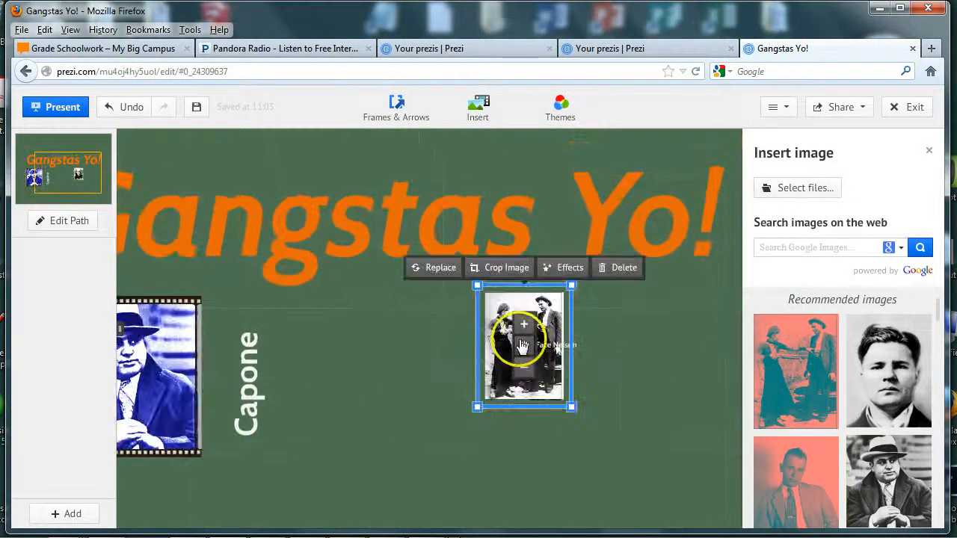
left_click_drag(519, 342, 376, 183)
scroll(467, 400, "down", 3)
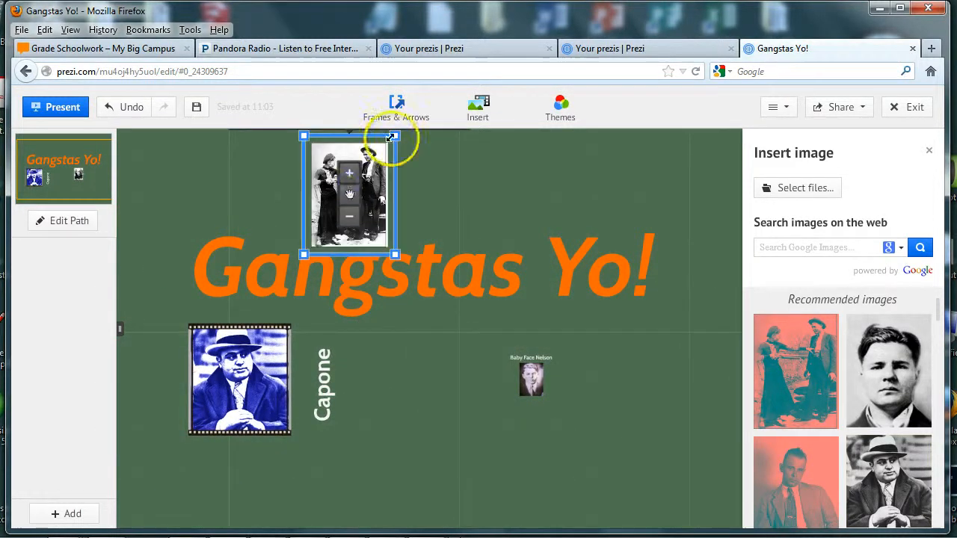
left_click_drag(395, 136, 333, 219)
scroll(332, 216, "up", 3)
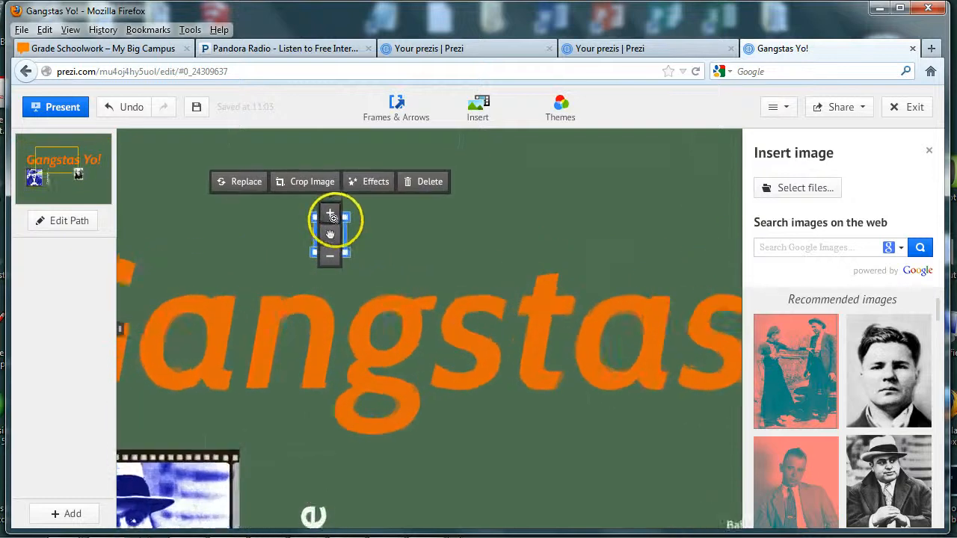
scroll(336, 215, "up", 2)
left_click_drag(331, 256, 364, 360)
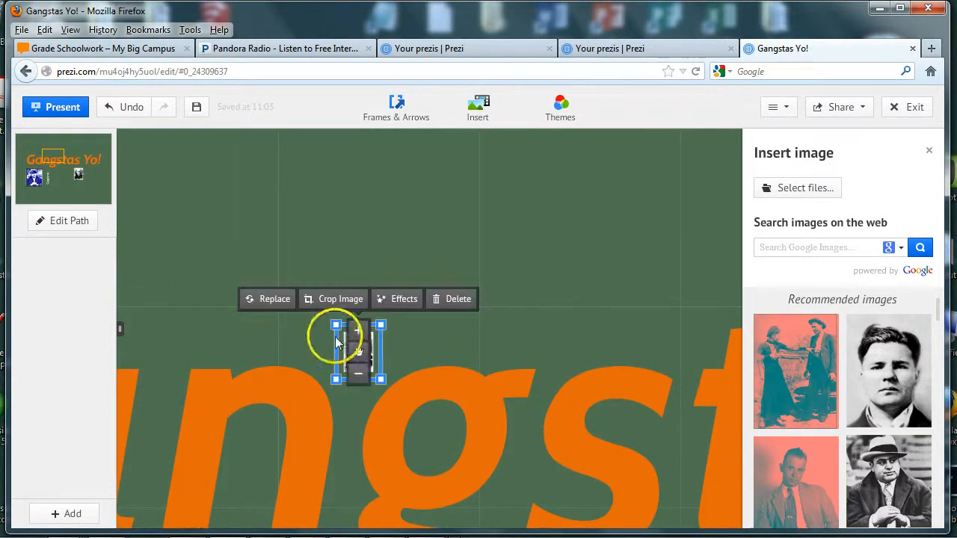
scroll(335, 342, "up", 3)
left_click(501, 367)
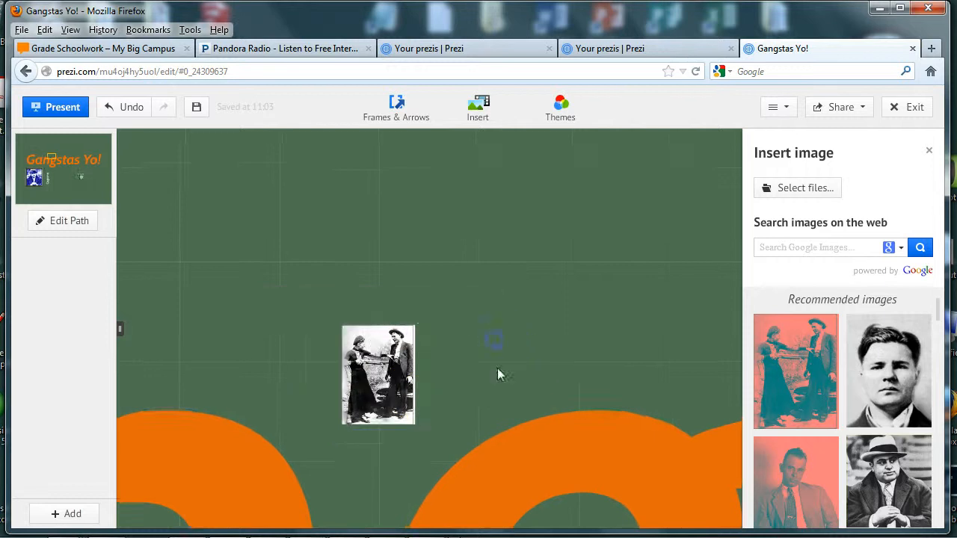
left_click(377, 378)
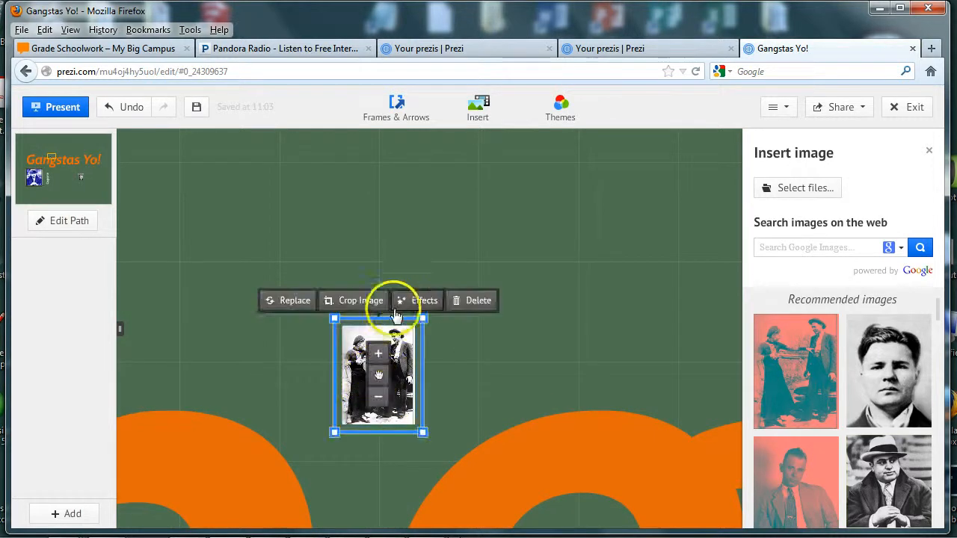
Apply the sepia Clyde effect to the Bonnie and Clyde photo and save it.
left_click(418, 300)
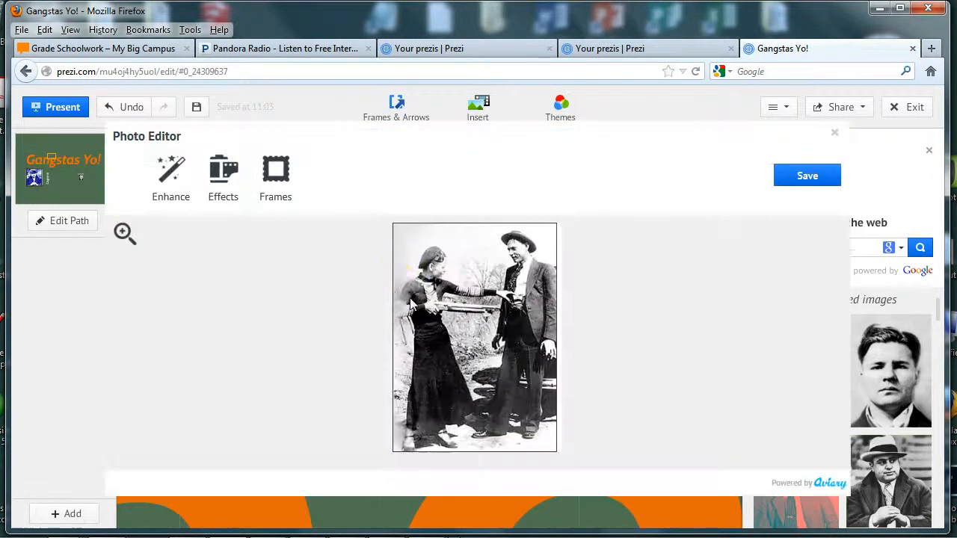
left_click(227, 183)
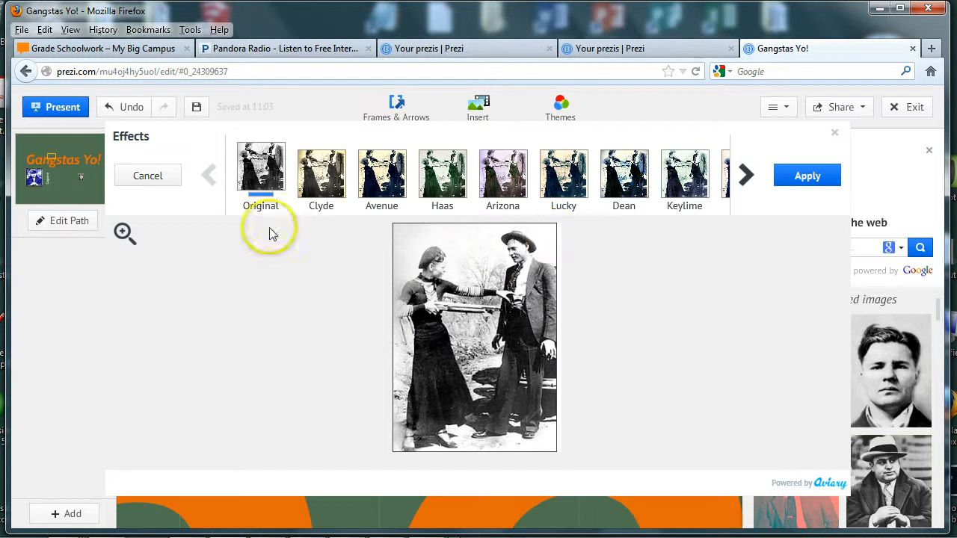
left_click(320, 180)
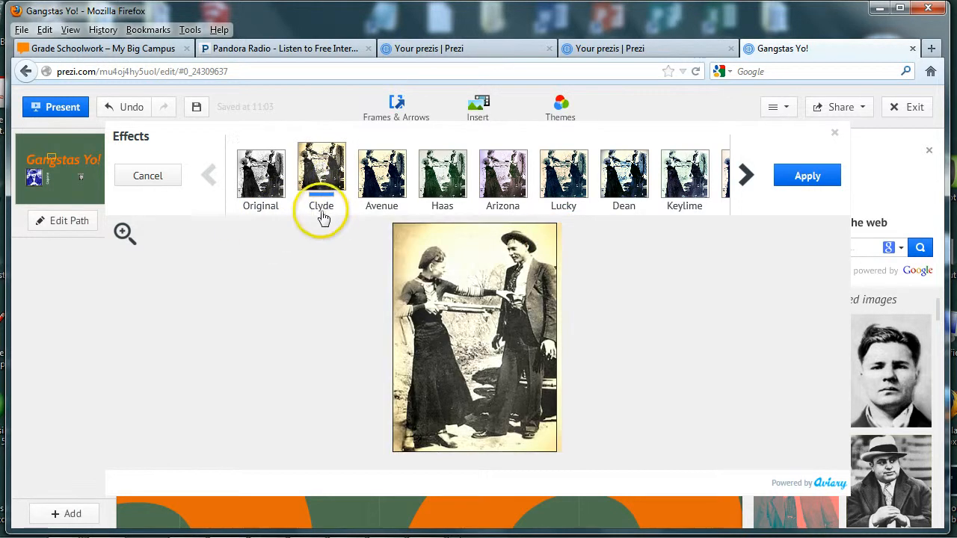
left_click(795, 183)
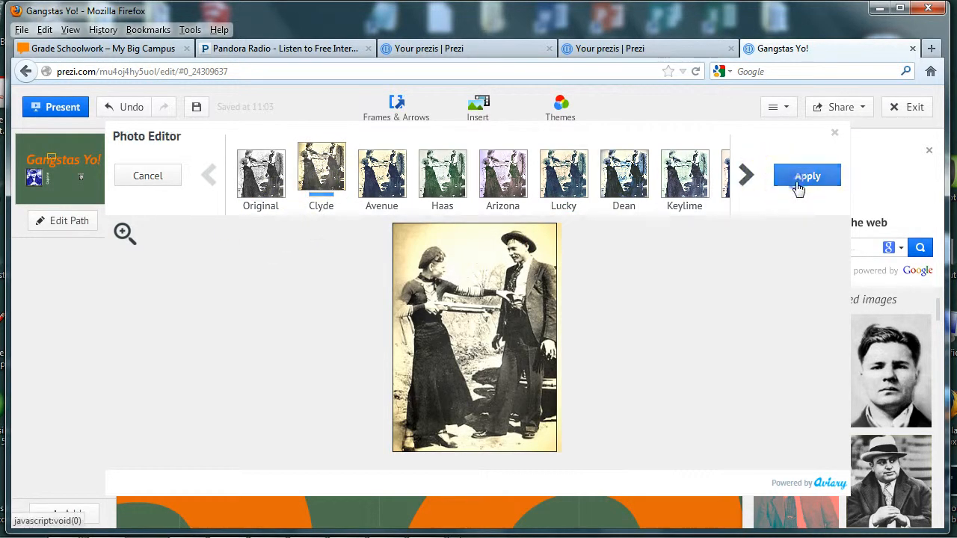
left_click(801, 180)
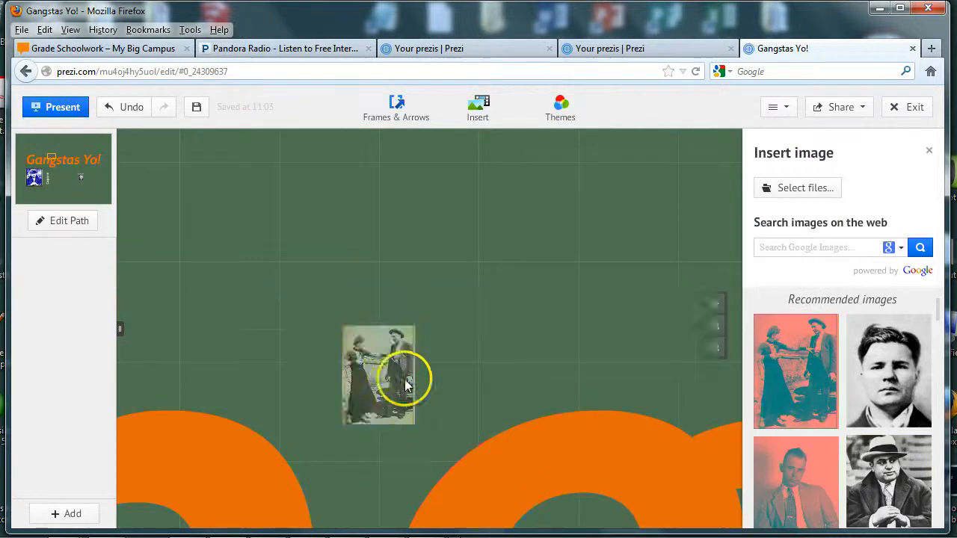
Add a small 'Bonnie and Clyde' caption just above the sepia photo.
left_click(330, 300)
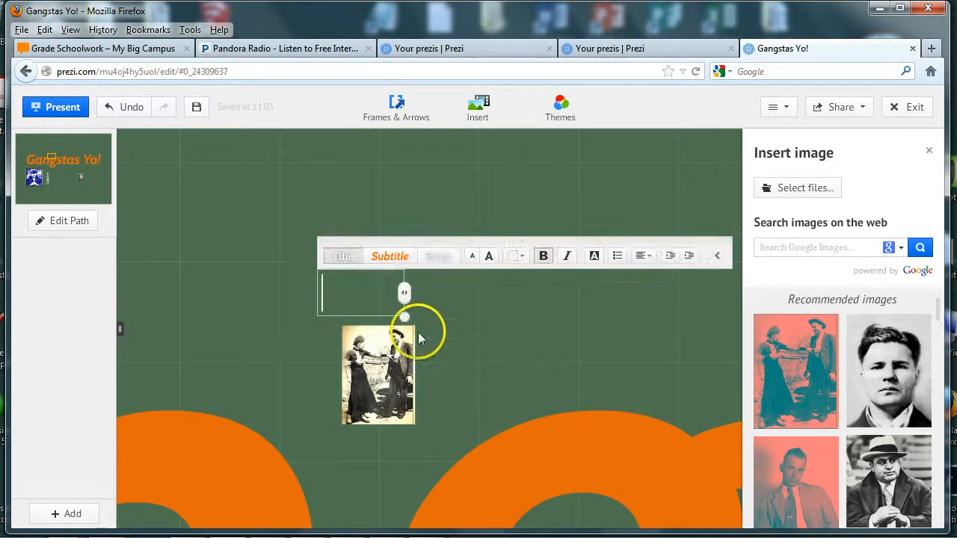
type("Bonn")
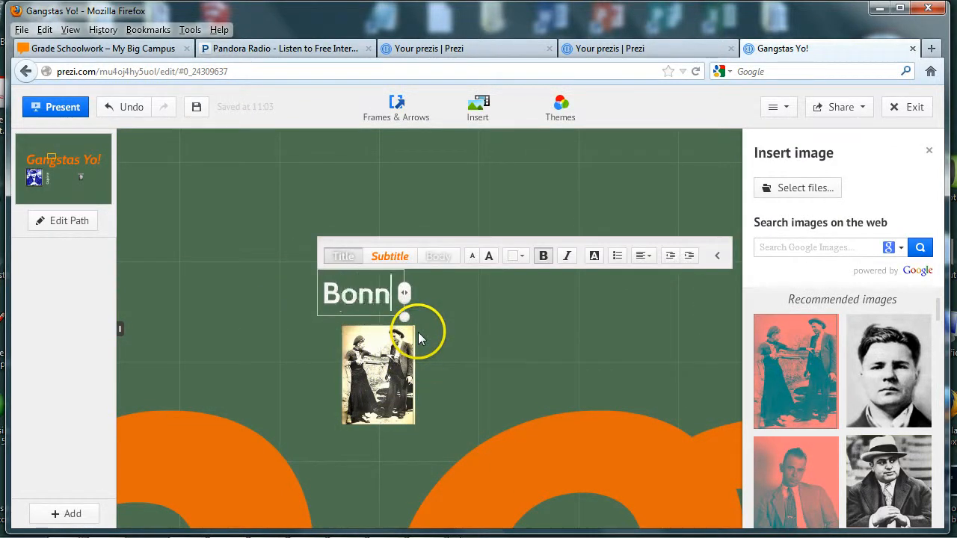
type("ie and Cl")
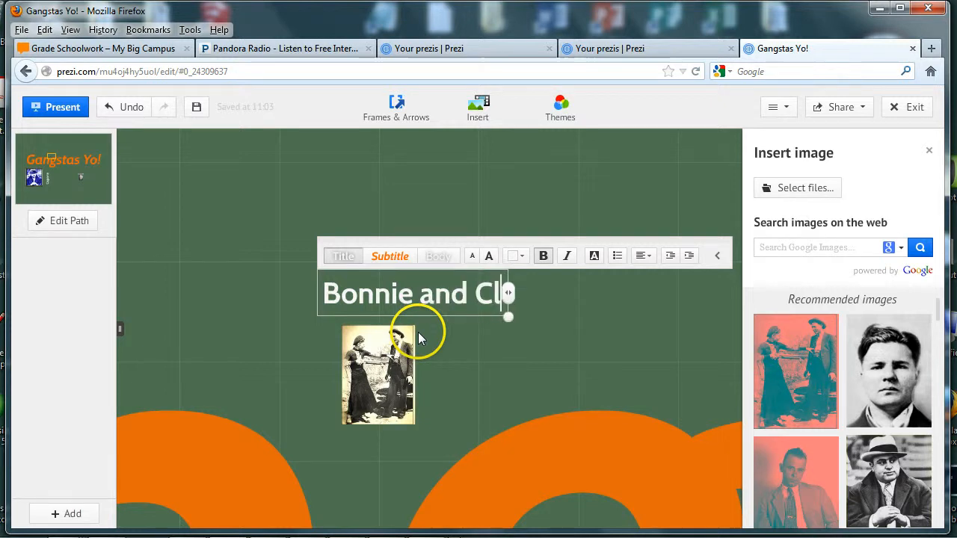
type("yde")
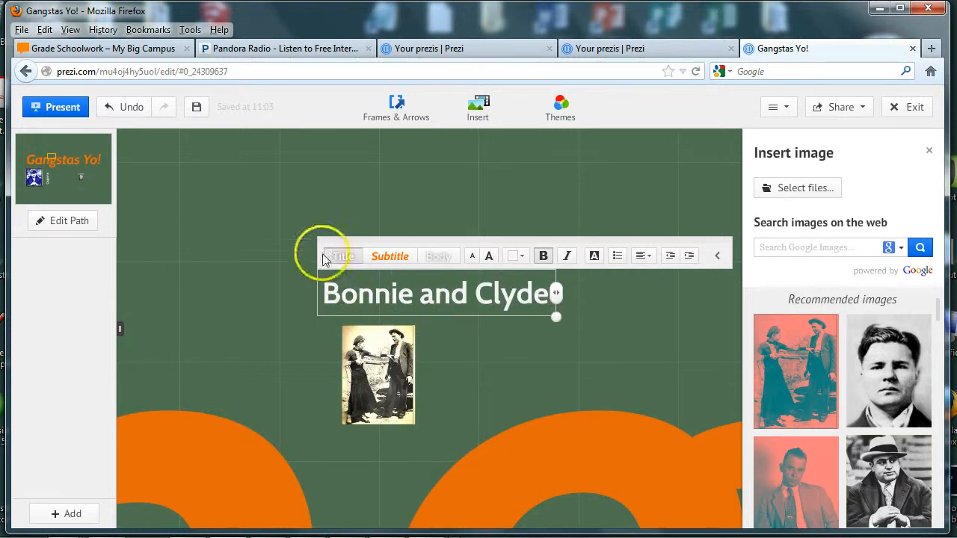
left_click(522, 176)
left_click(480, 278)
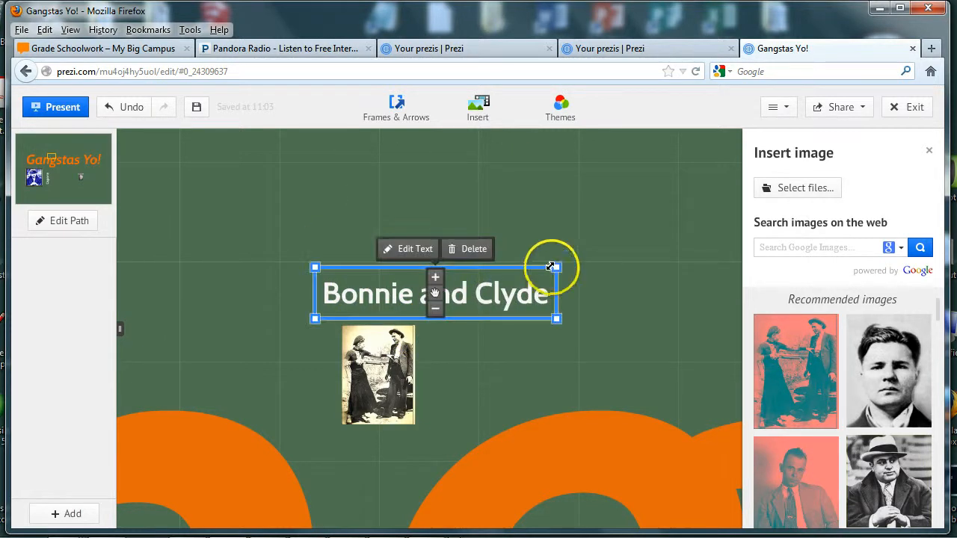
left_click_drag(550, 266, 385, 299)
Zoom out and pan so the full Gangstas Yo! title and photos are visible.
scroll(472, 339, "down", 1)
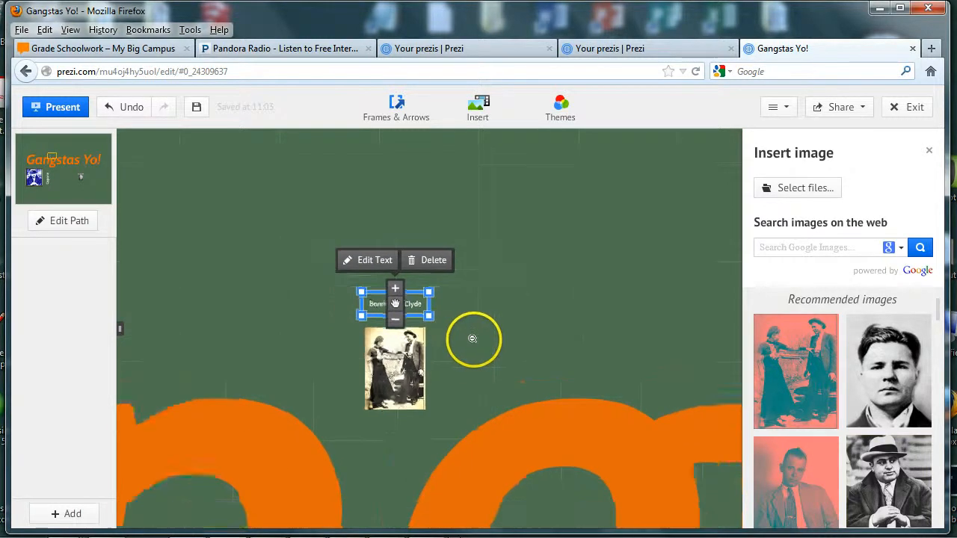
scroll(473, 339, "down", 3)
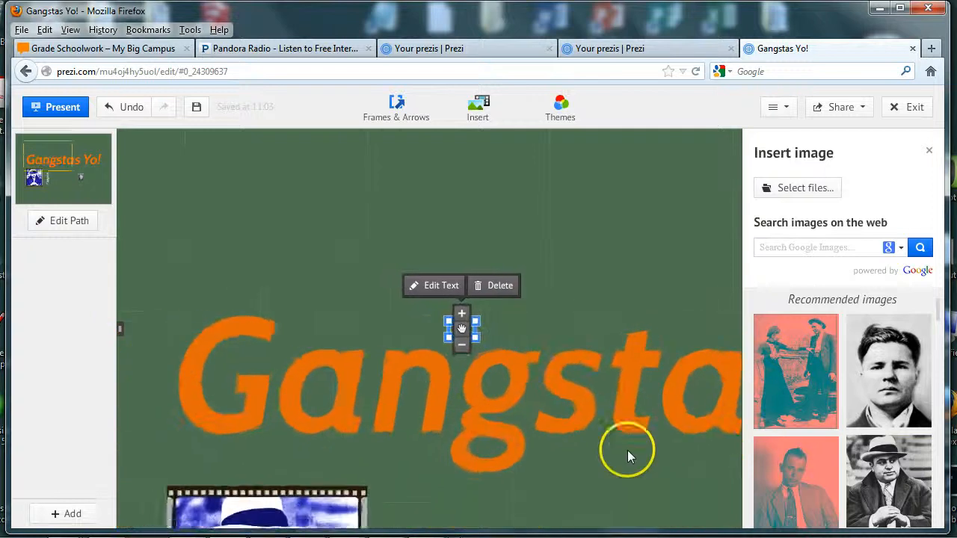
scroll(606, 483, "down", 3)
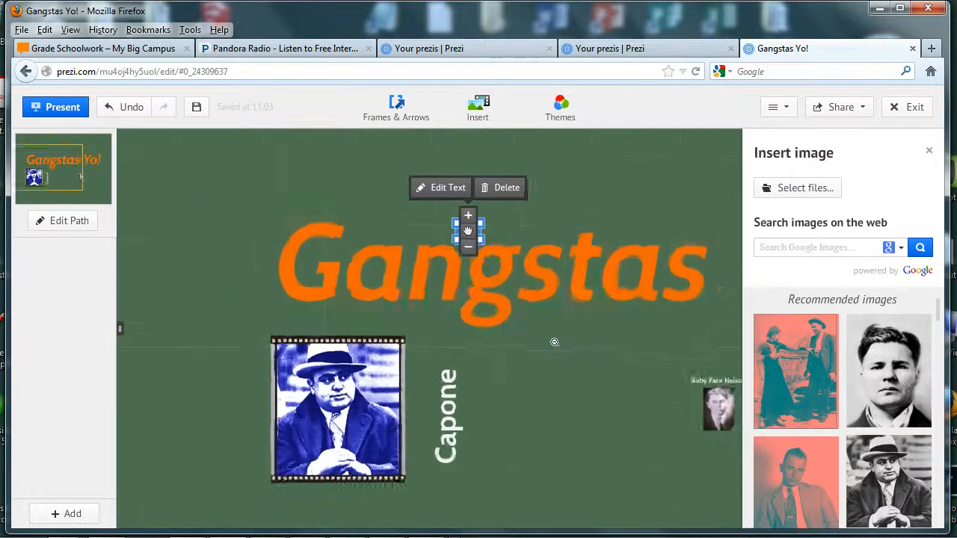
scroll(553, 341, "down", 2)
left_click_drag(601, 371, 471, 395)
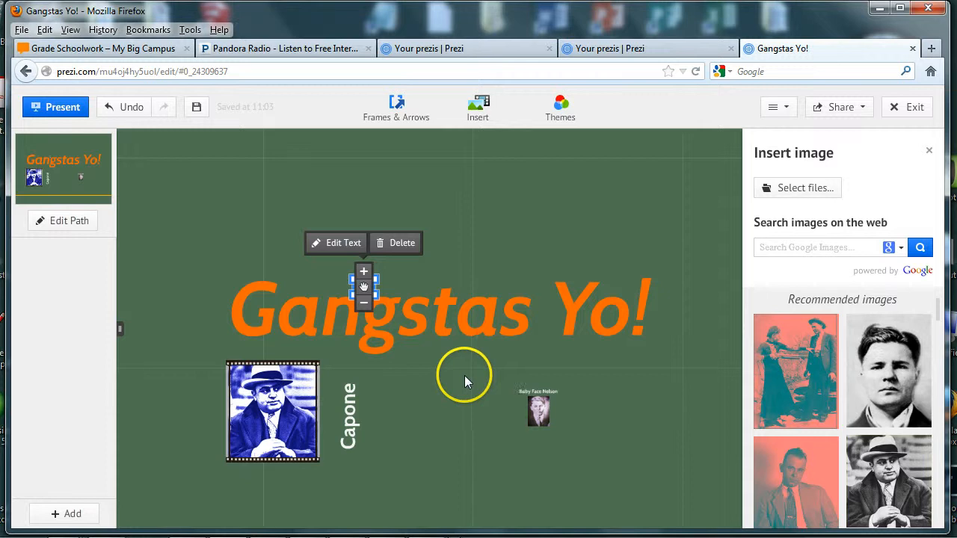
Deselect the title and switch into Edit Path mode.
left_click(451, 371)
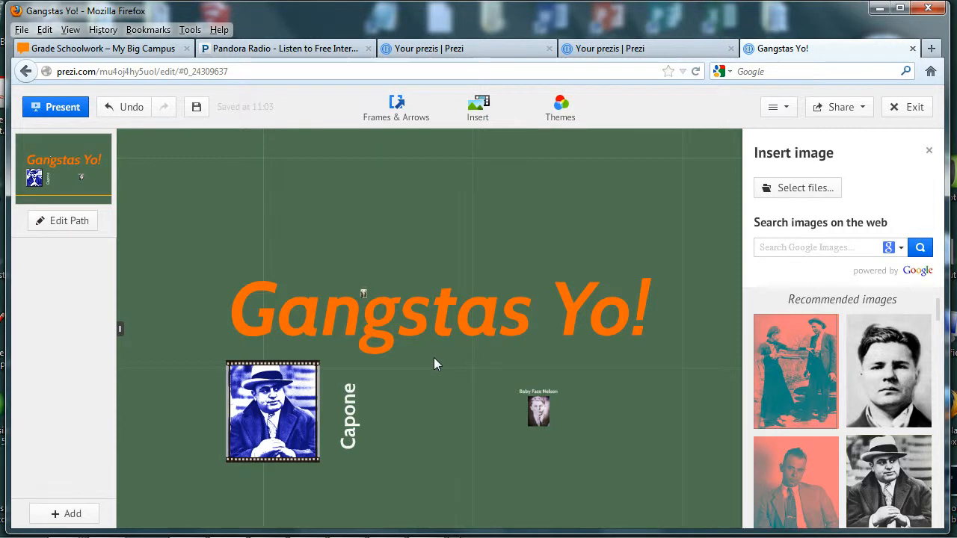
left_click(53, 224)
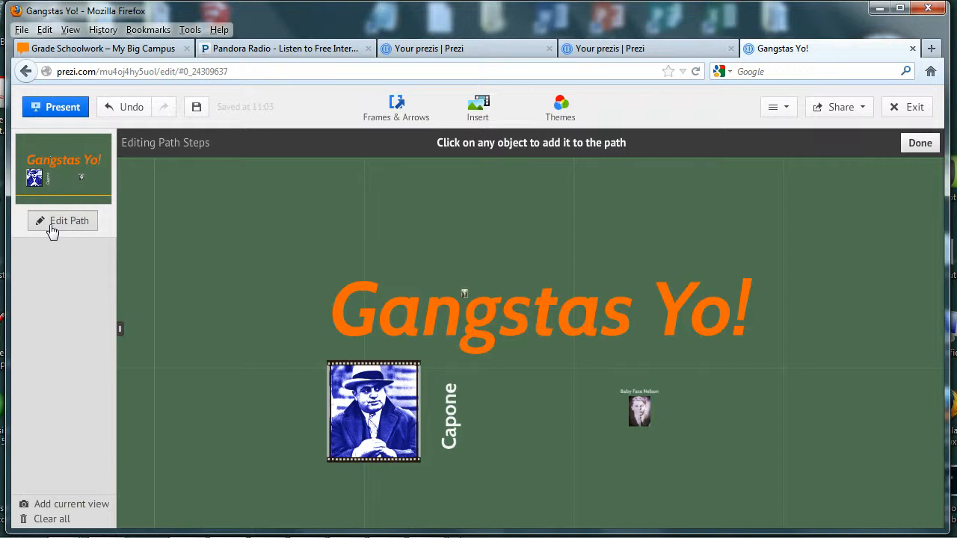
Make the Gangstas Yo! title, Capone photo and Capone caption path steps 1 to 3.
left_click(352, 338)
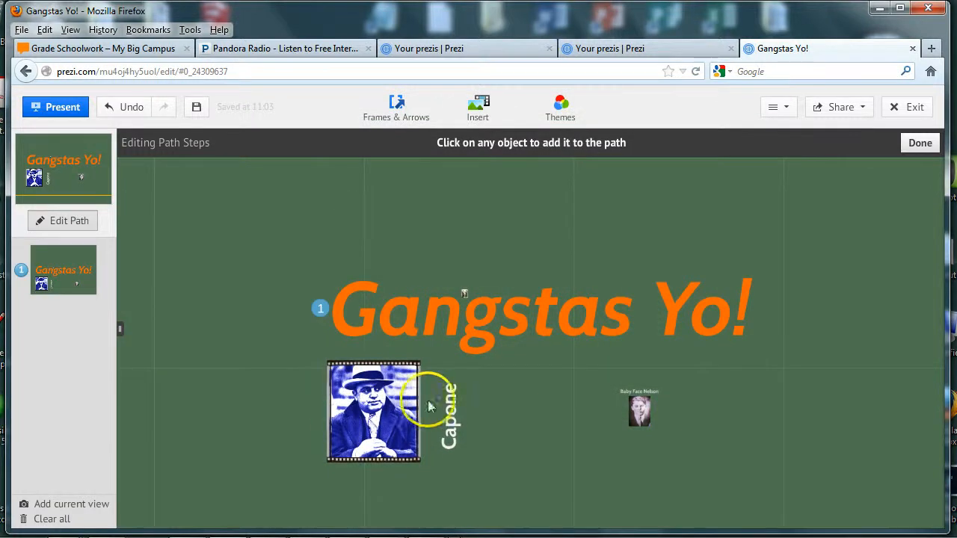
scroll(373, 408, "up", 3)
scroll(374, 403, "up", 2)
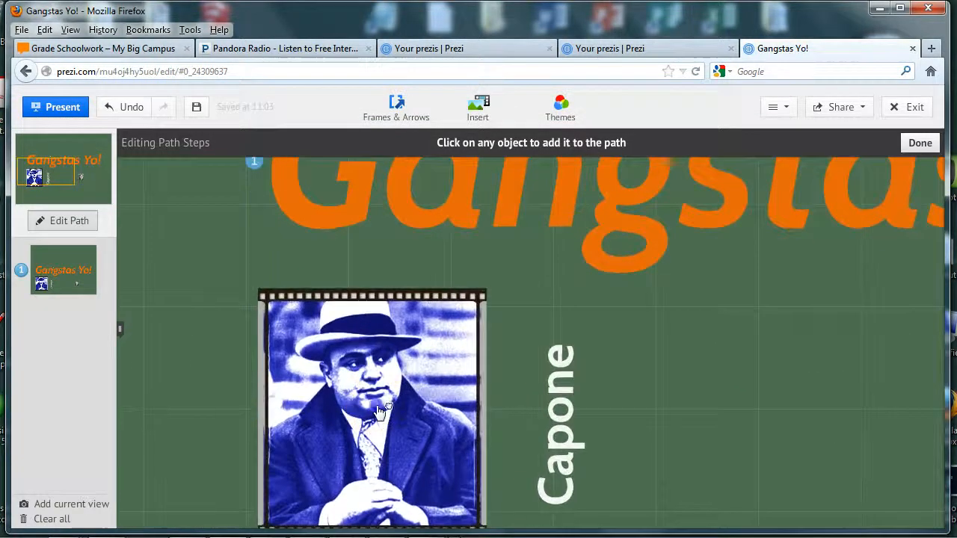
left_click(377, 407)
left_click(553, 457)
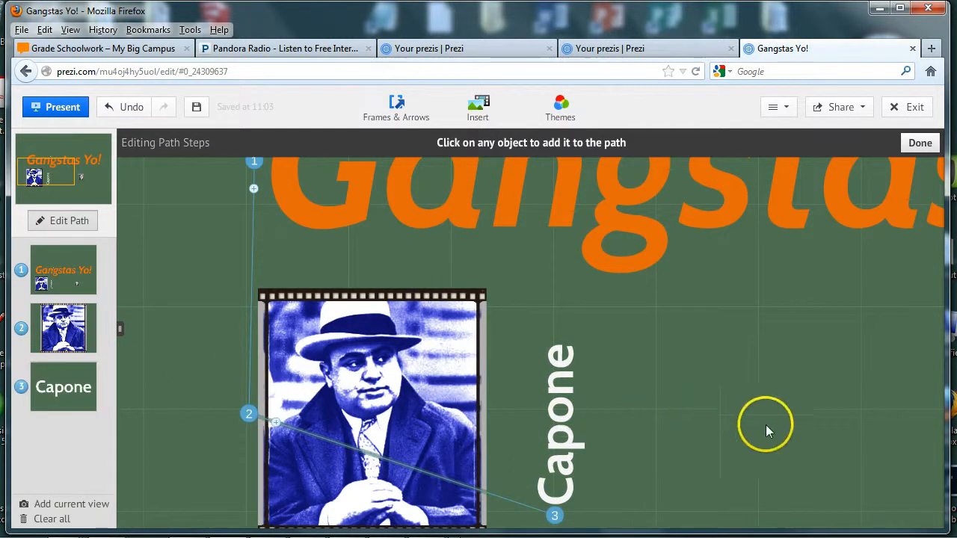
Add the Baby Face Nelson photo and caption as path steps 4 and 5.
mouse_move(777, 318)
left_mouse_down()
mouse_move(692, 331)
mouse_move(602, 324)
mouse_move(636, 448)
mouse_move(634, 517)
mouse_move(563, 309)
mouse_move(474, 284)
mouse_move(468, 241)
left_mouse_up()
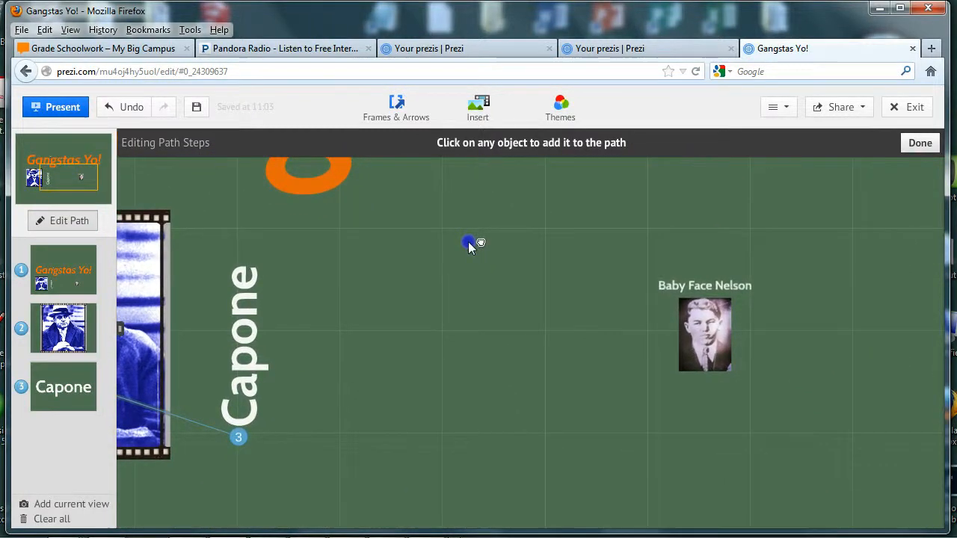
scroll(701, 401, "up", 3)
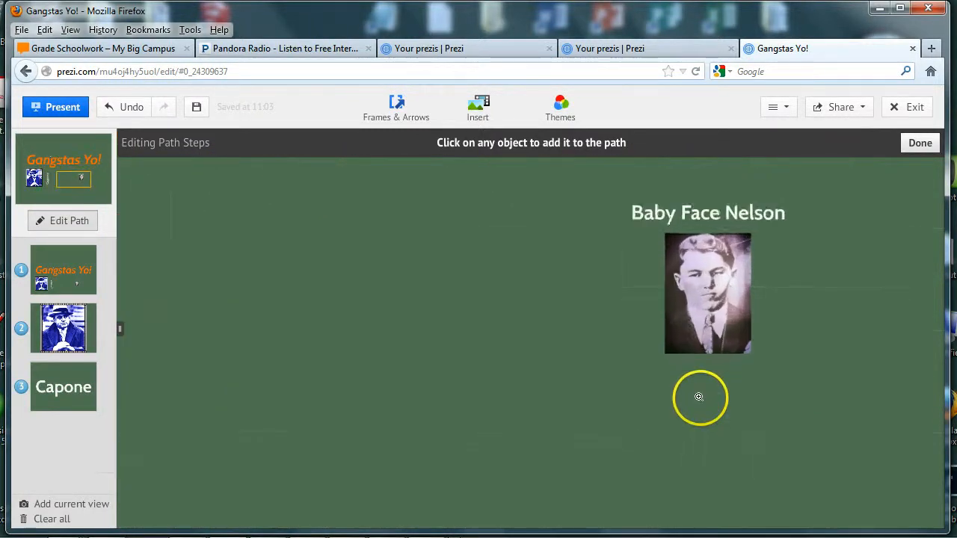
left_click(707, 341)
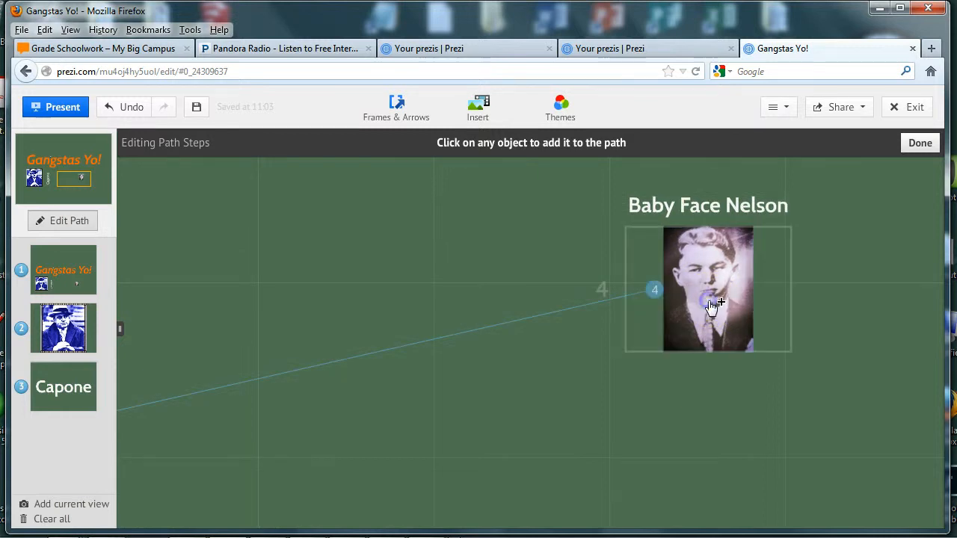
left_click(731, 205)
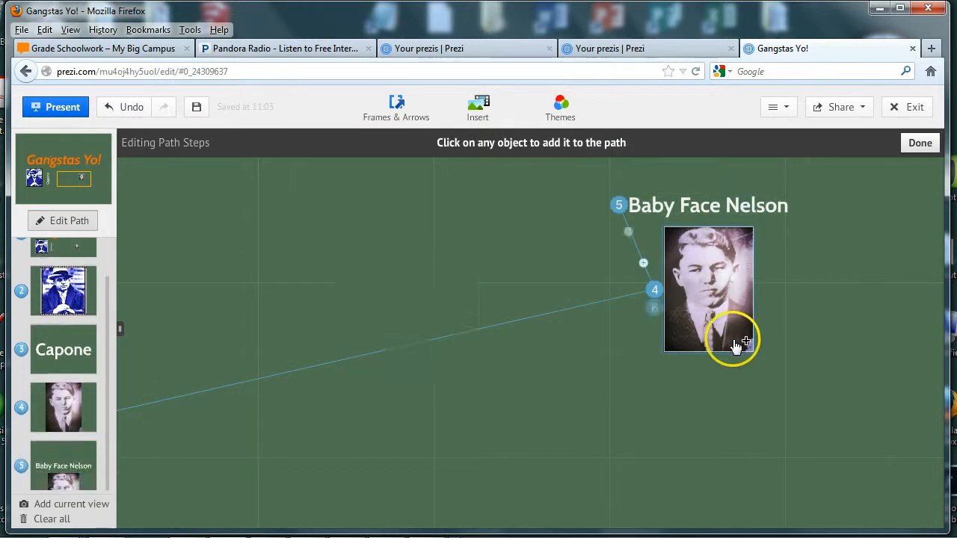
Add the Bonnie and Clyde photo and caption as path steps 6 and 7.
scroll(465, 300, "down", 5)
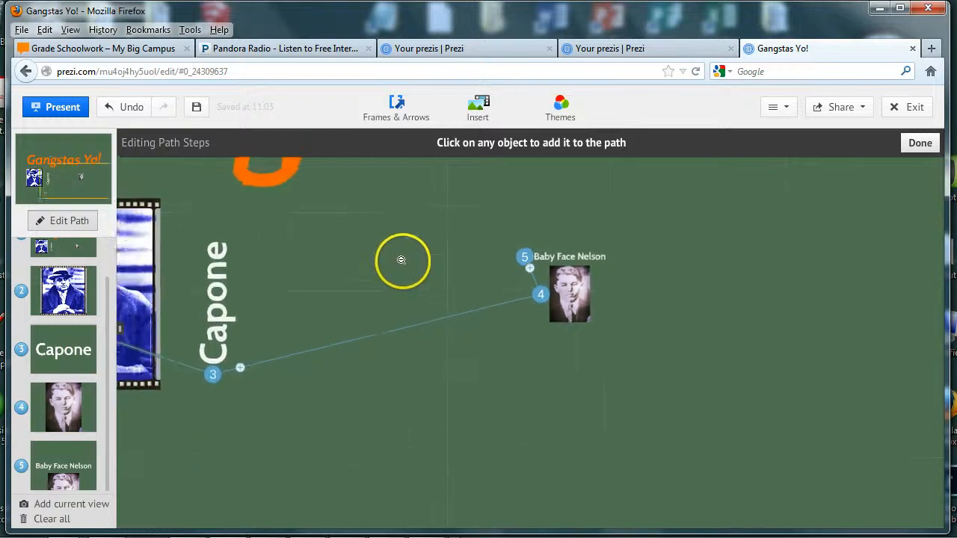
left_click_drag(401, 260, 606, 465)
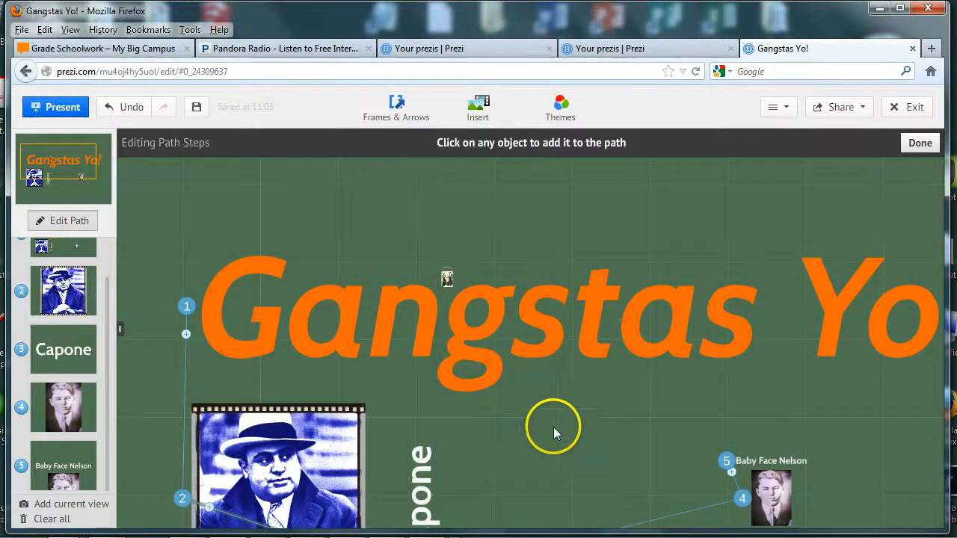
scroll(442, 274, "up", 5)
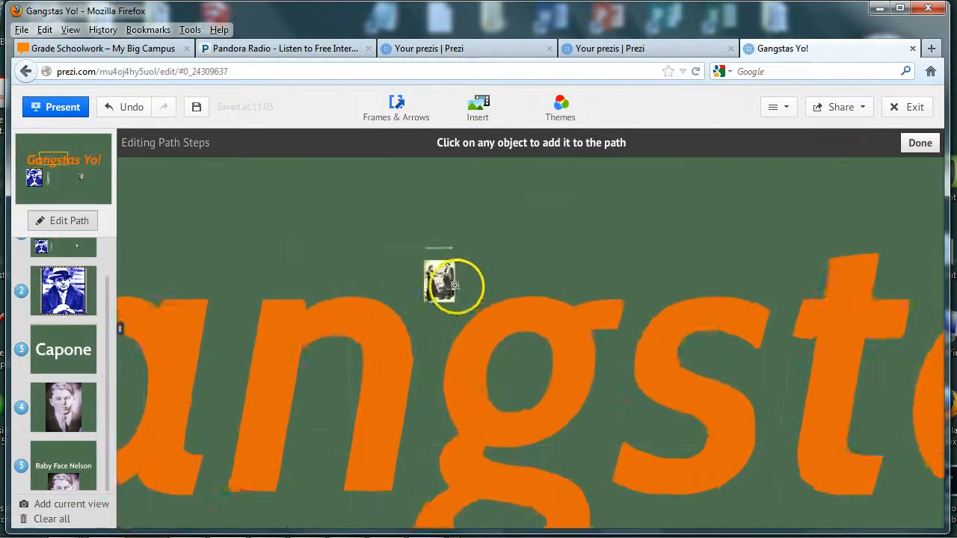
scroll(455, 286, "up", 3)
left_click(421, 265)
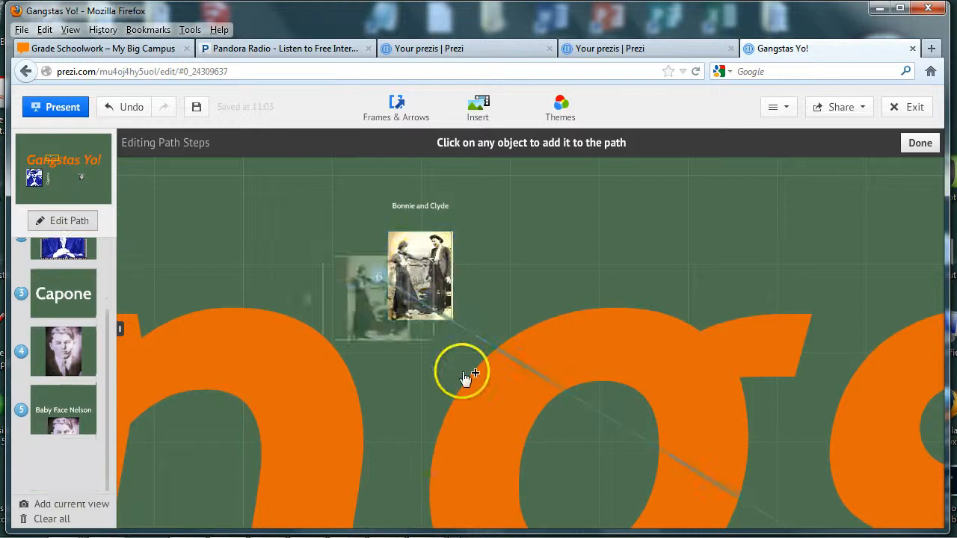
left_click(419, 212)
left_click(486, 322)
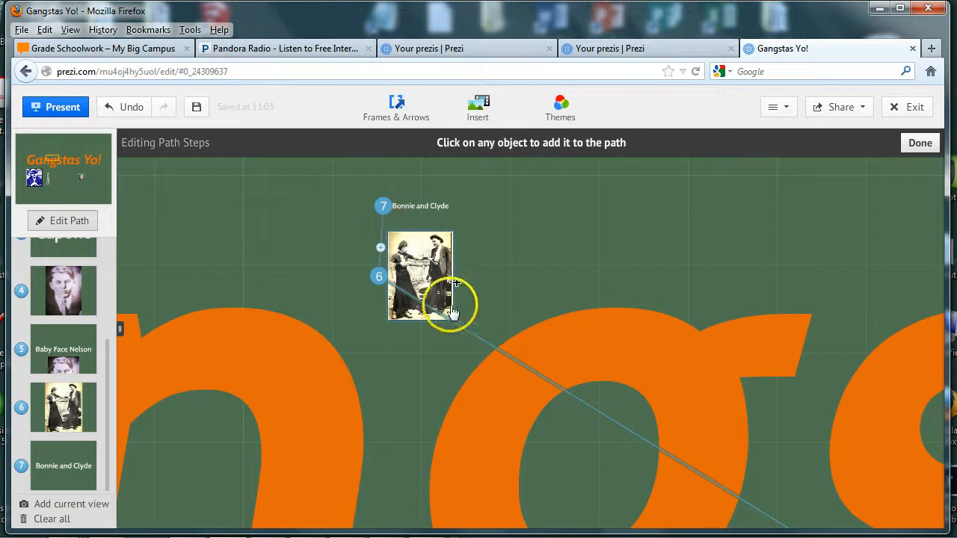
scroll(451, 313, "down", 3)
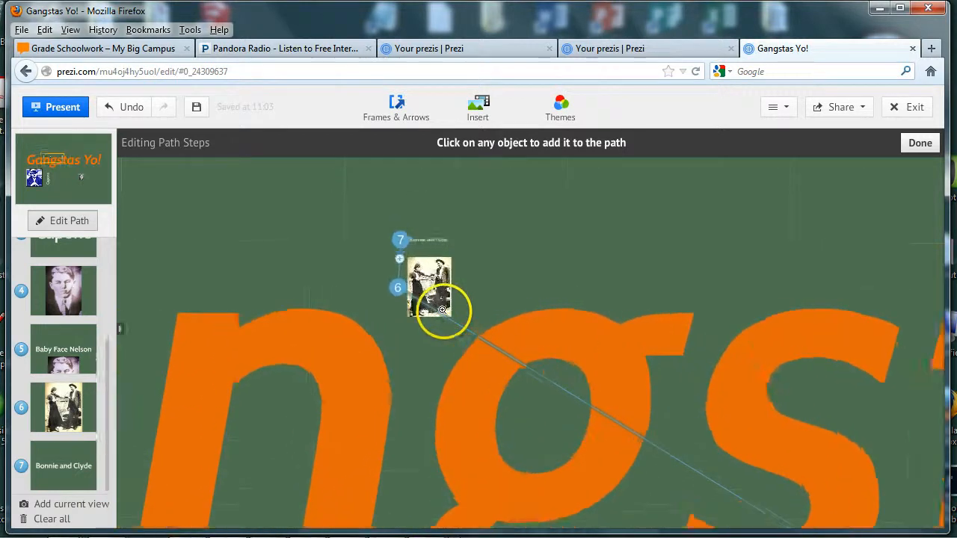
scroll(441, 314, "down", 2)
scroll(436, 309, "up", 4)
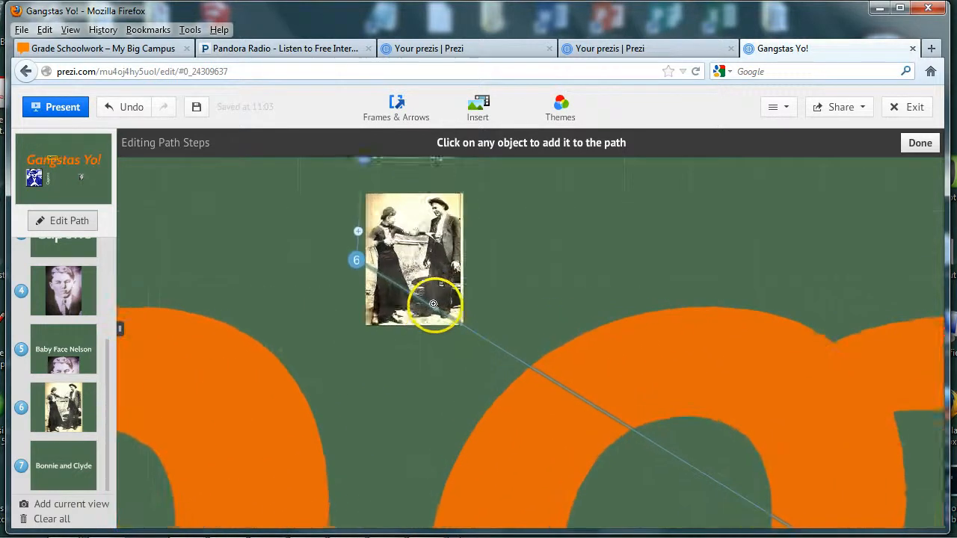
scroll(433, 304, "up", 1)
scroll(436, 310, "down", 4)
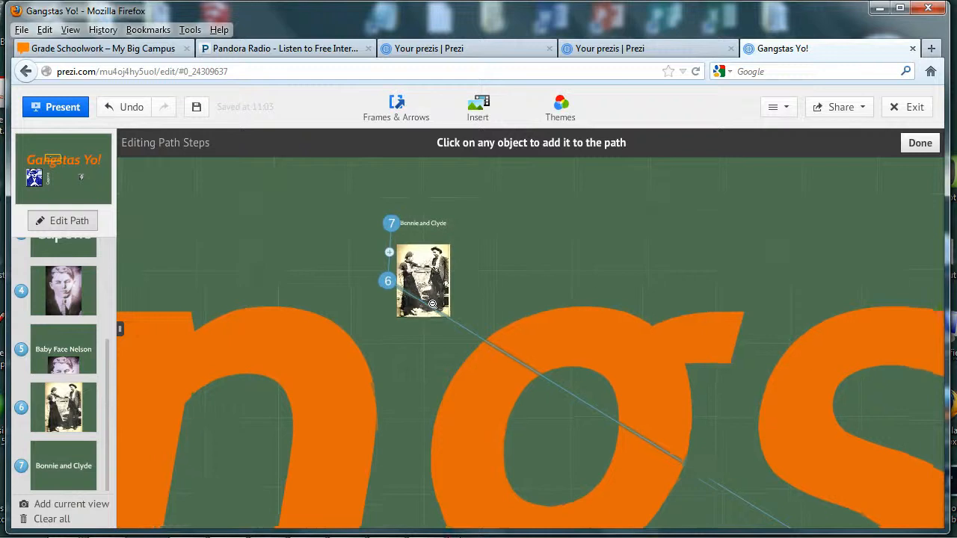
scroll(432, 305, "up", 2)
scroll(432, 304, "down", 3)
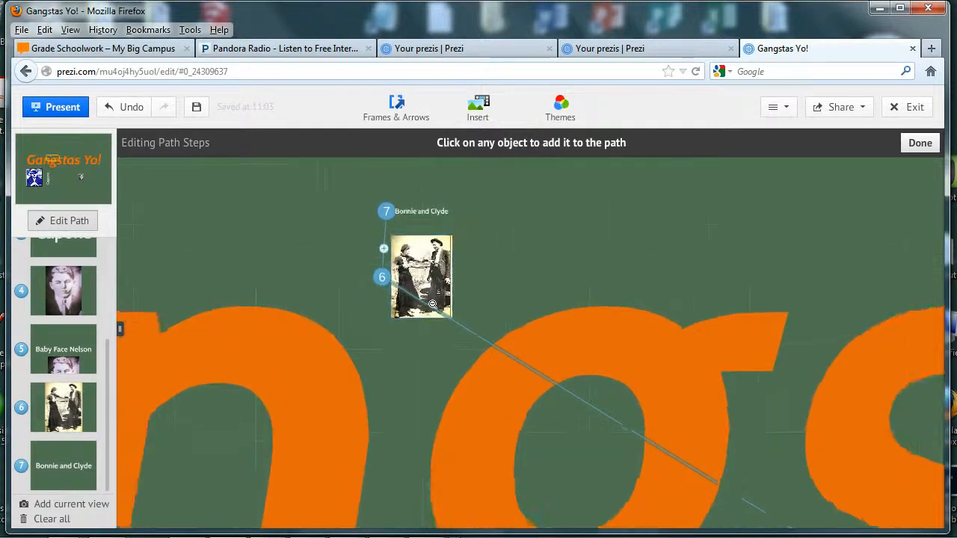
scroll(432, 304, "down", 5)
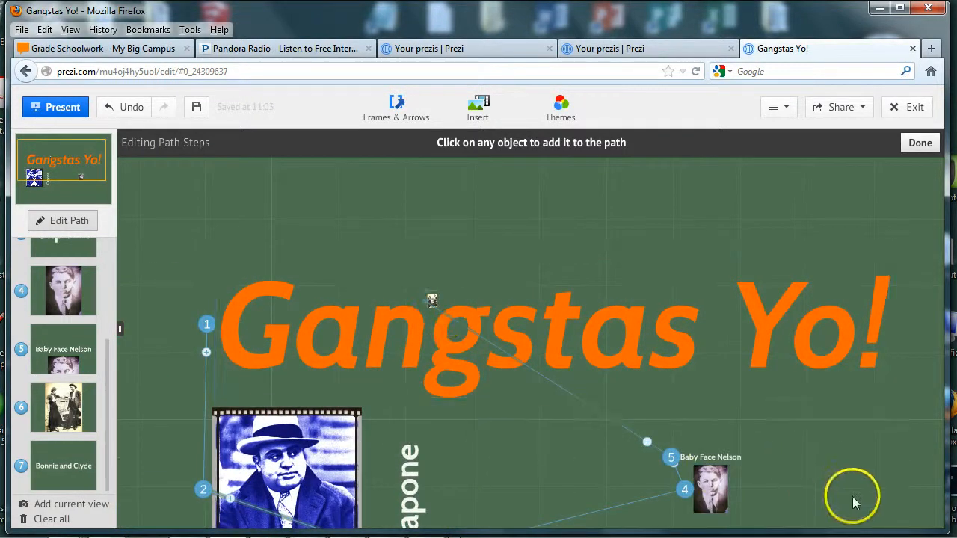
Add the Gangstas Yo! title again as the final path step 8.
left_click_drag(854, 503, 844, 423)
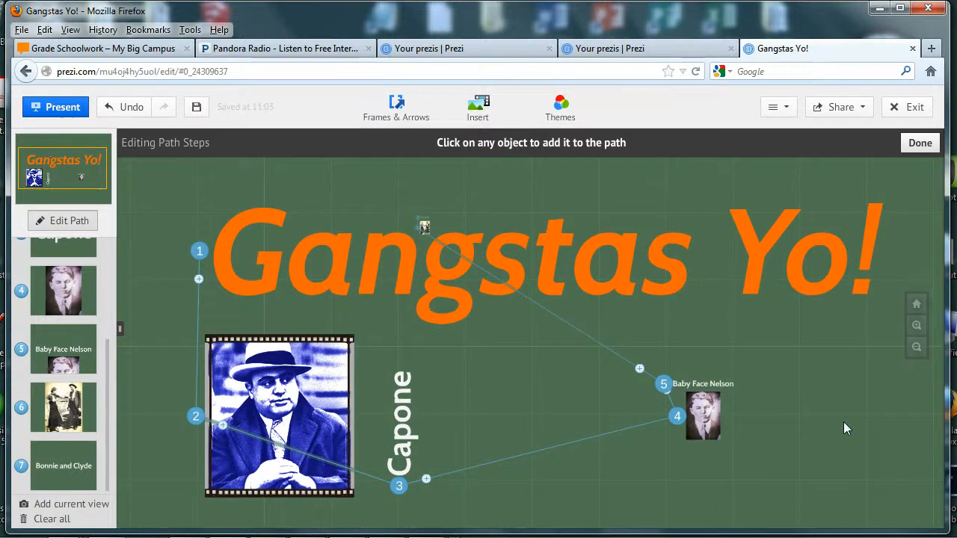
left_click(839, 421)
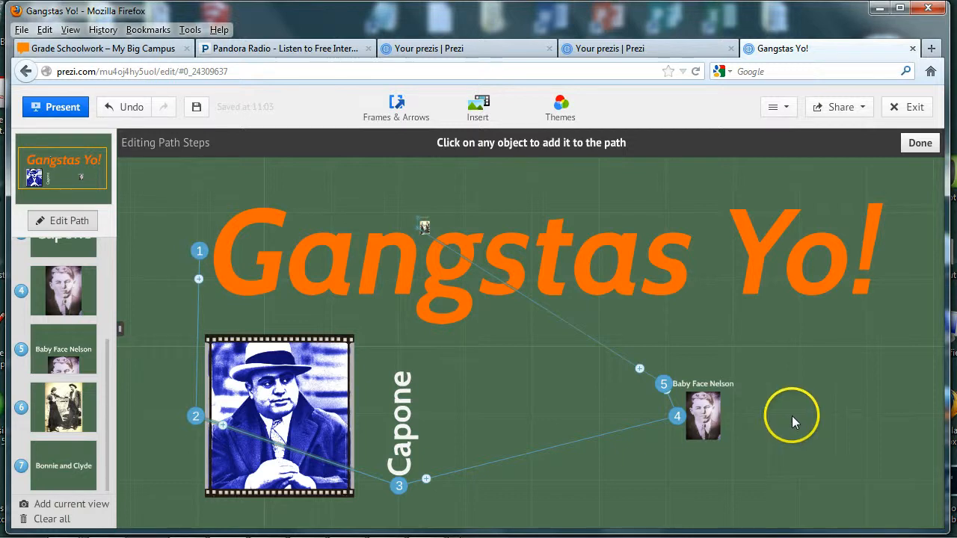
left_click(619, 294)
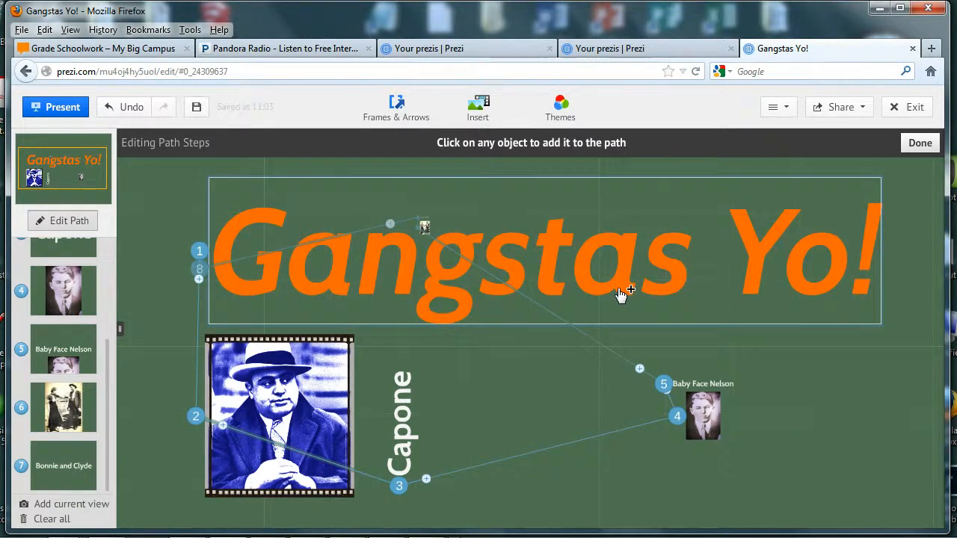
left_click(619, 292)
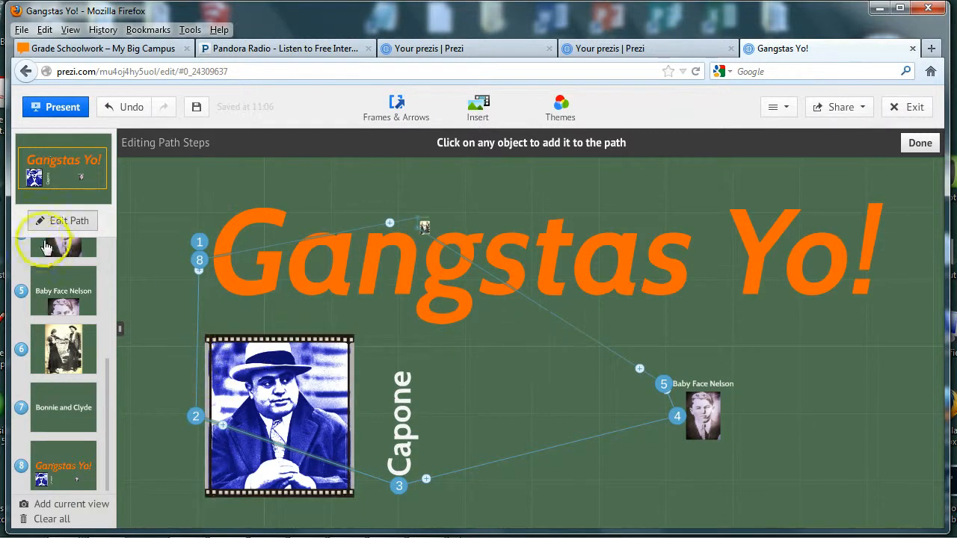
Finish path editing and close the image-insertion panel.
left_click(929, 146)
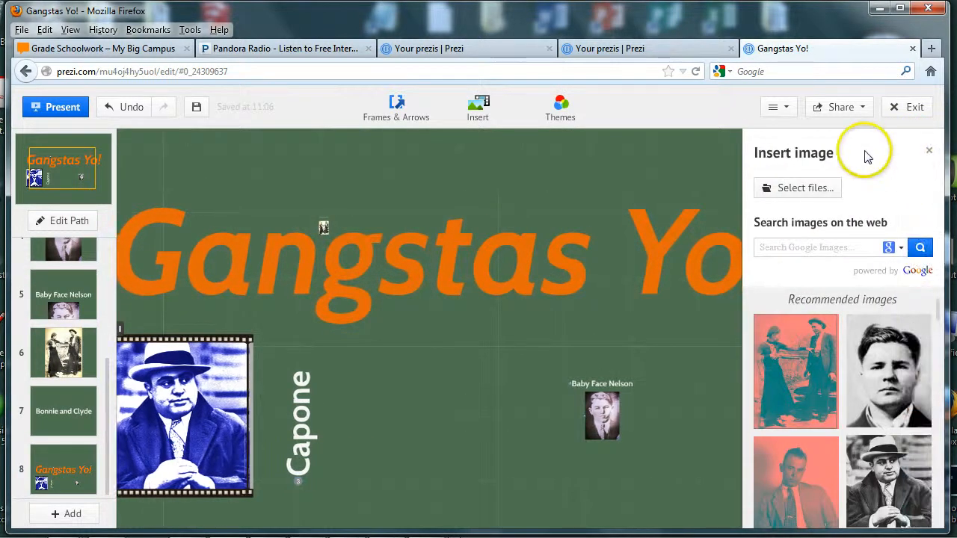
left_click(929, 151)
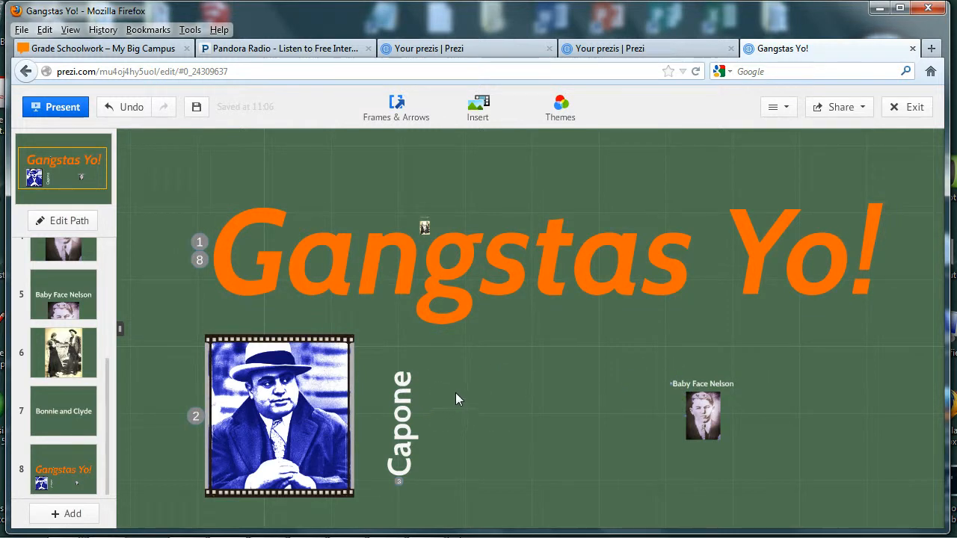
left_click(521, 339)
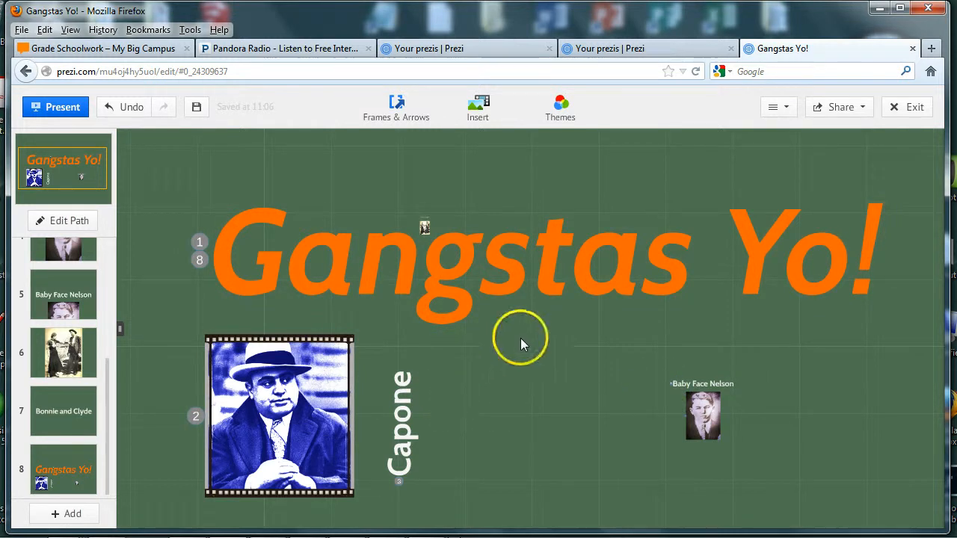
Check the Help and Settings menu, then start presenting the Gangstas Yo! prezi.
left_click(785, 110)
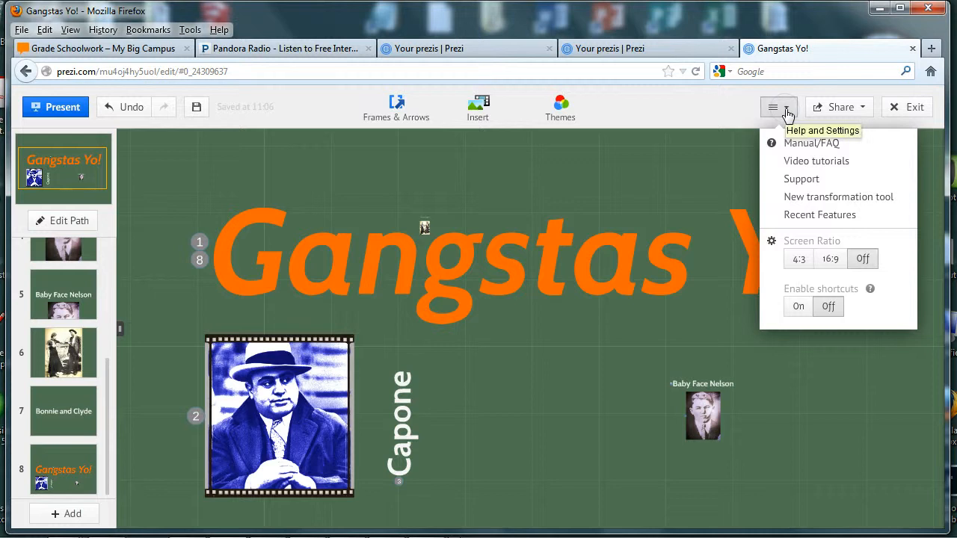
left_click(786, 112)
left_click(923, 109)
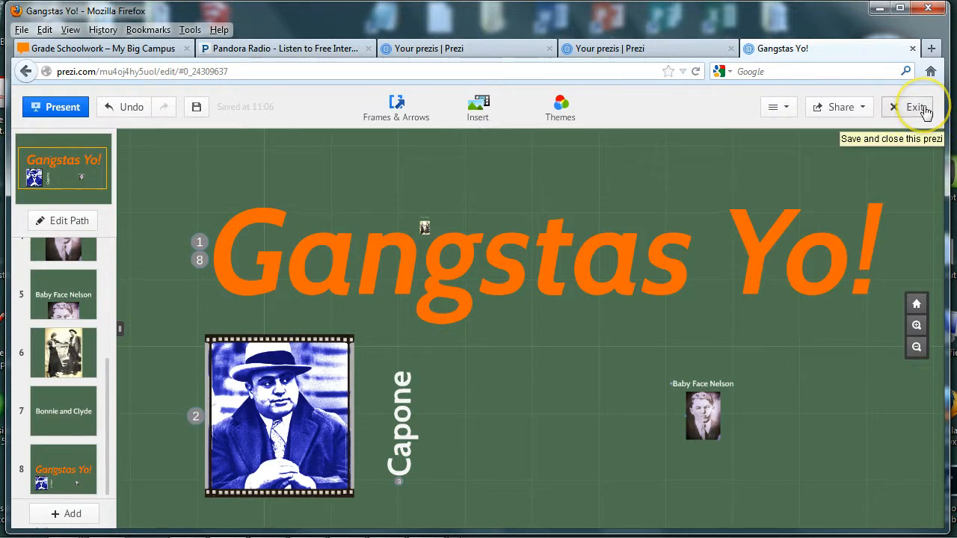
left_click(62, 111)
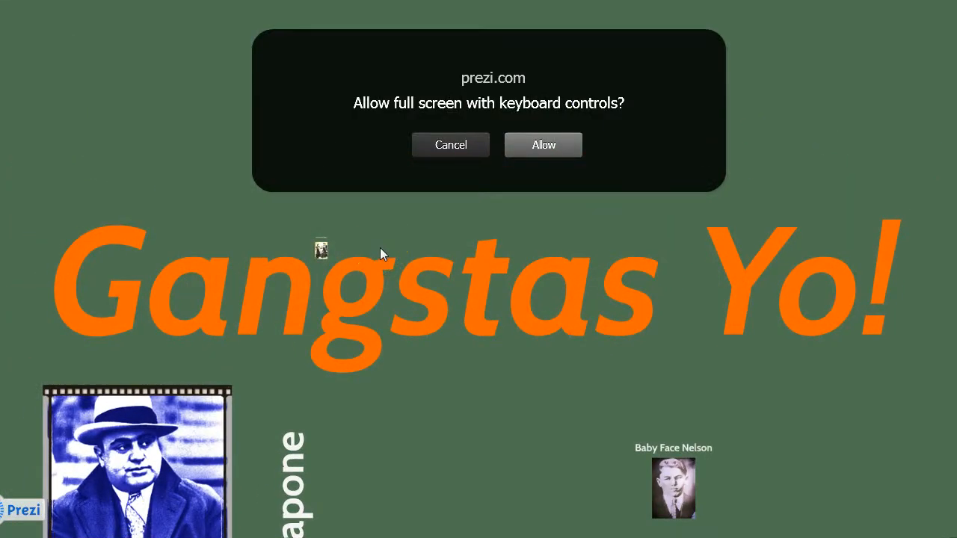
Present full screen through the Capone, Baby Face Nelson and Bonnie and Clyde slides, then exit to editing.
left_click(527, 152)
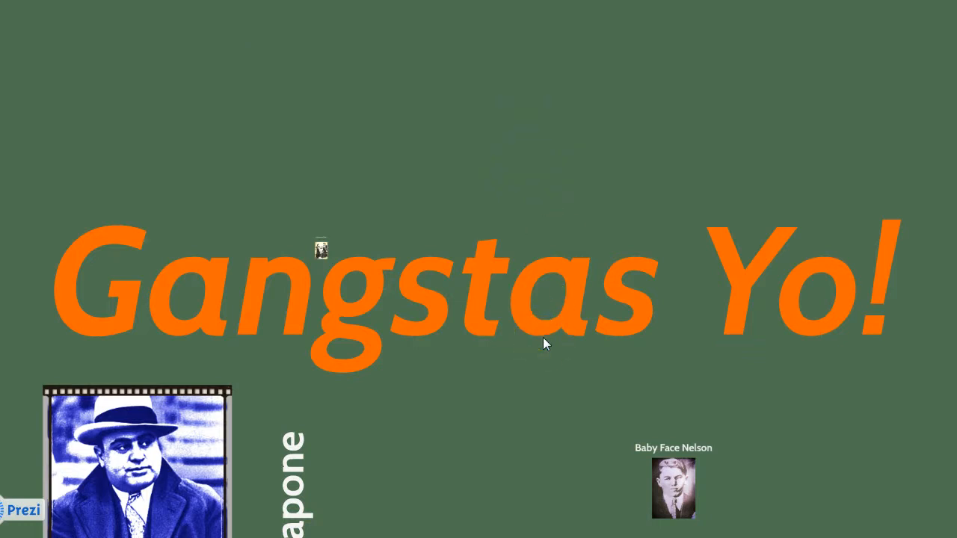
key("Right")
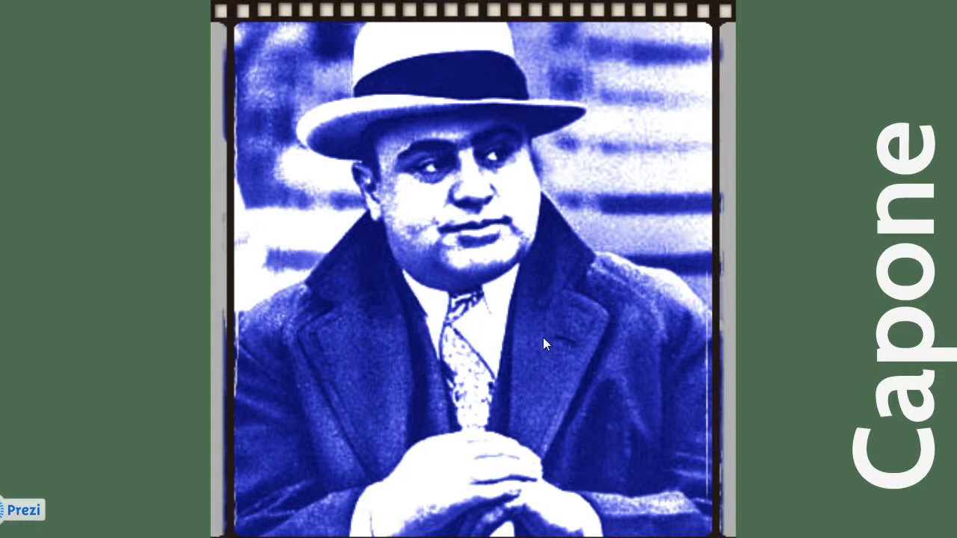
key("Right")
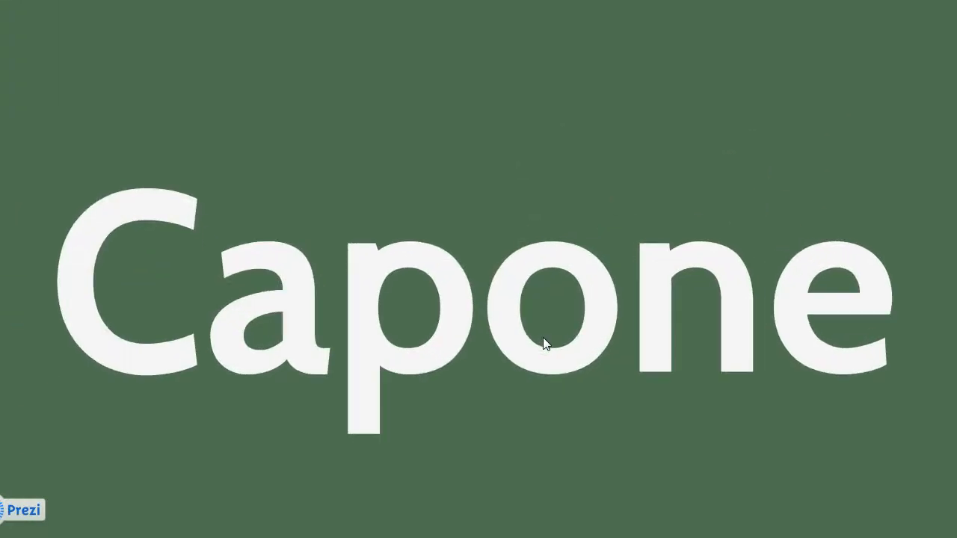
key("Right")
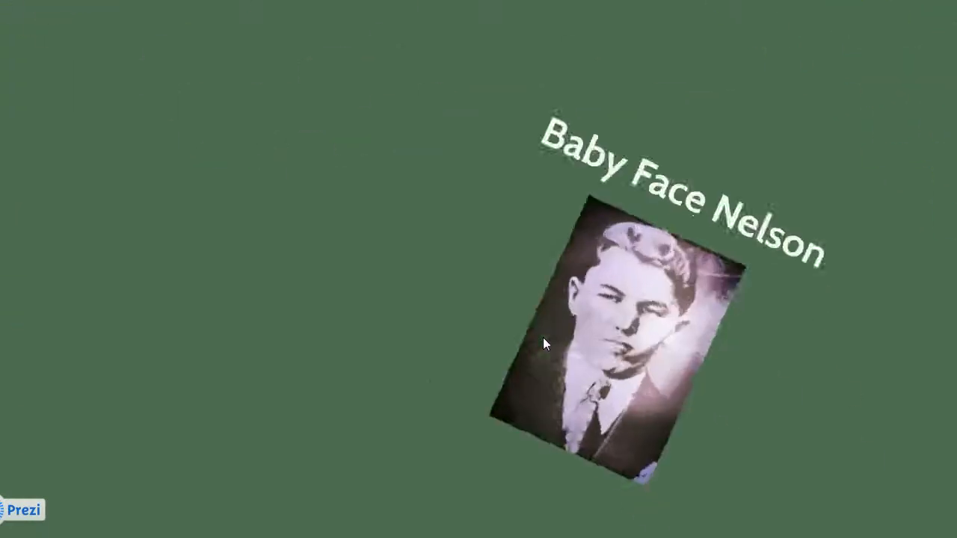
key("Right")
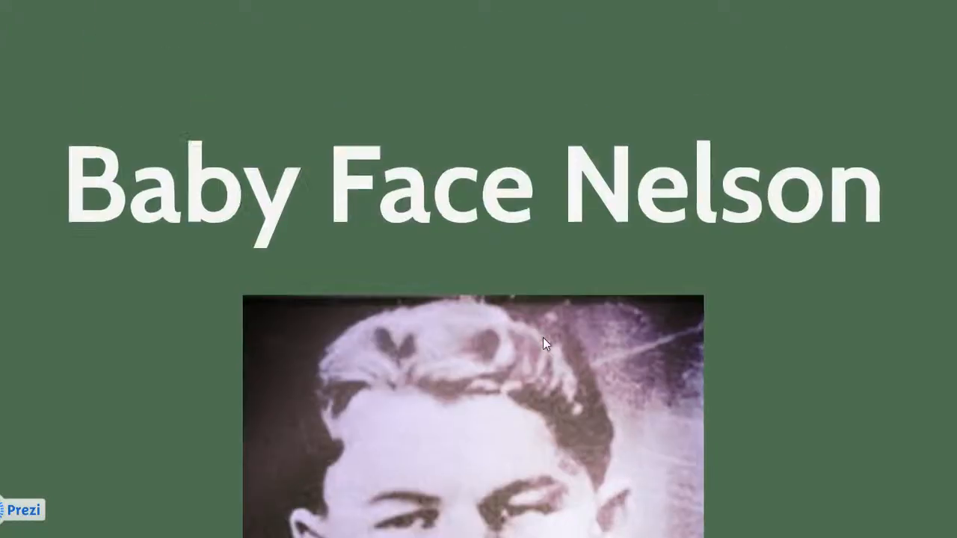
key("Right")
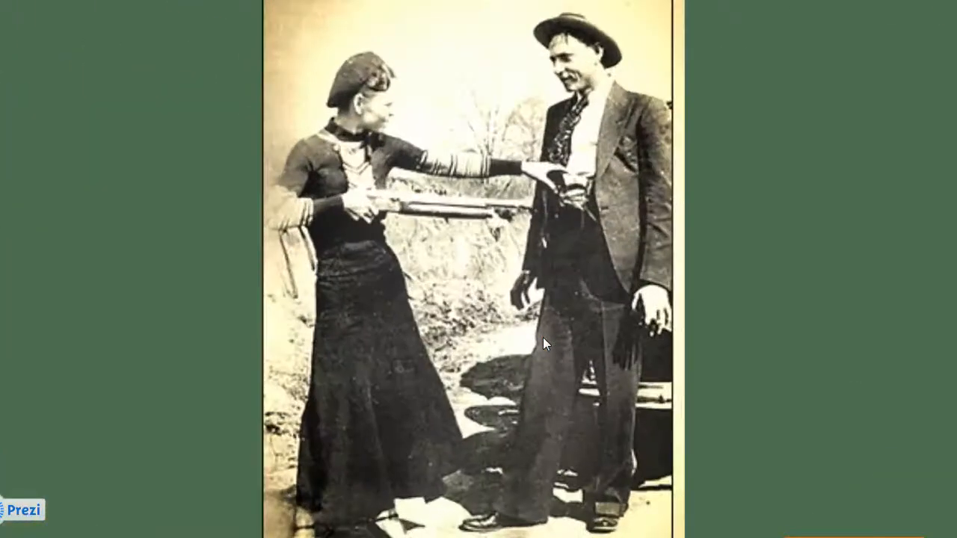
key("Right")
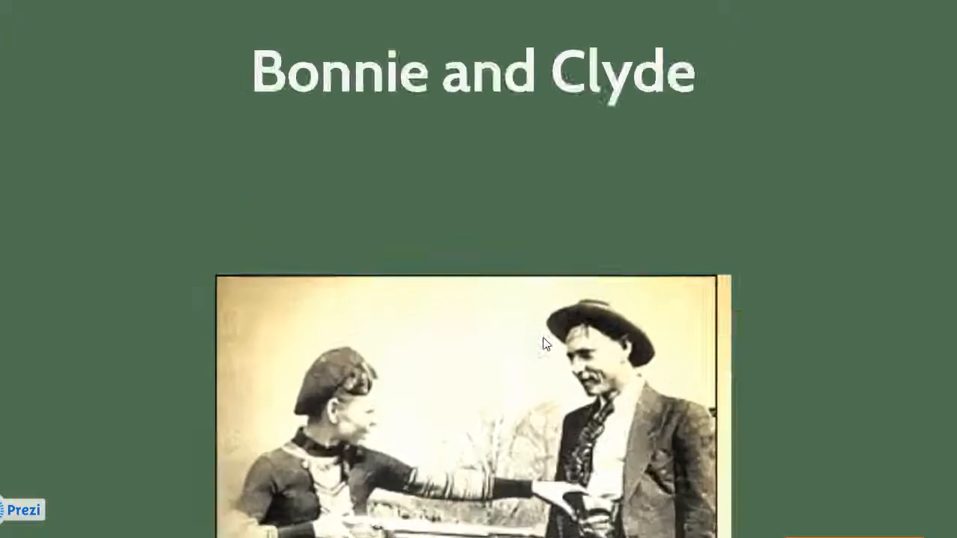
key("Right")
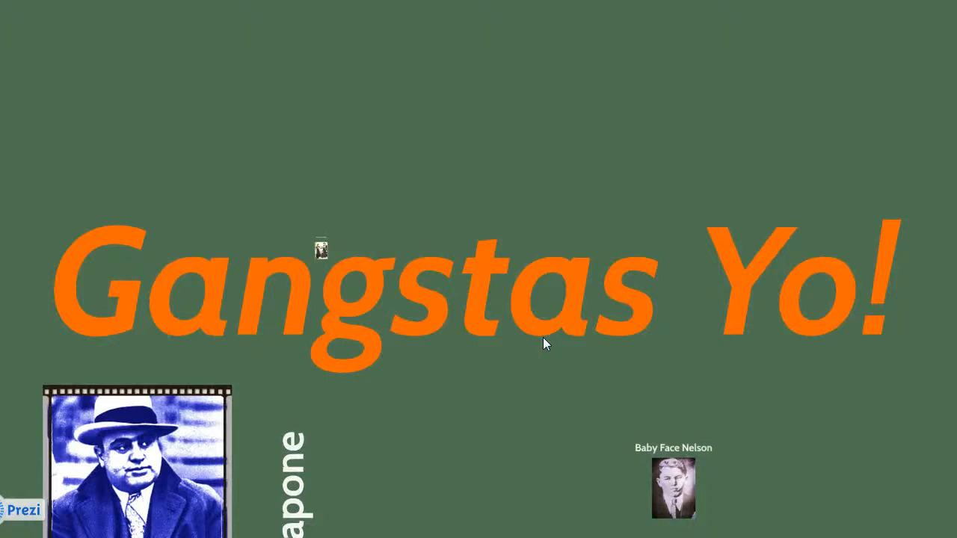
key("Escape")
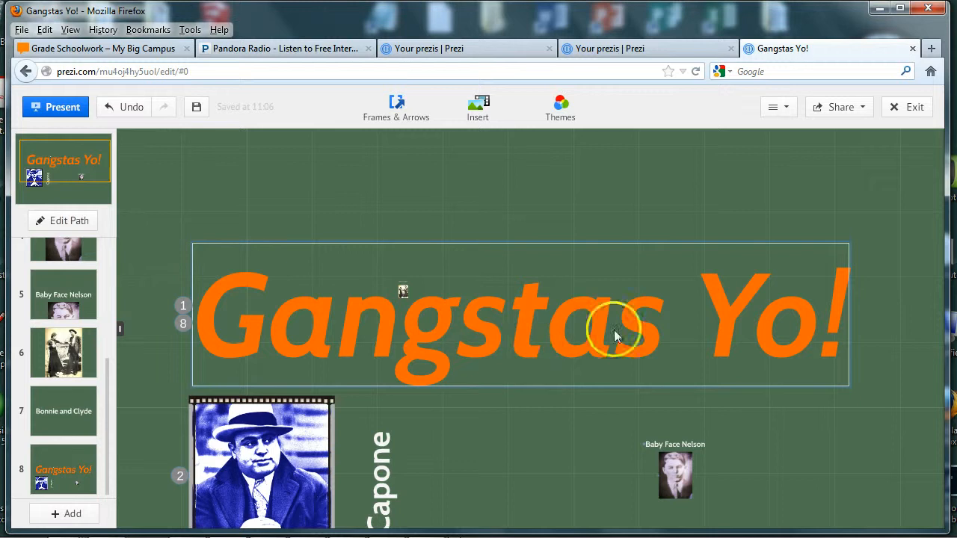
Save and close the Gangstas Yo! editor and show its Share options with the public link.
left_click(913, 109)
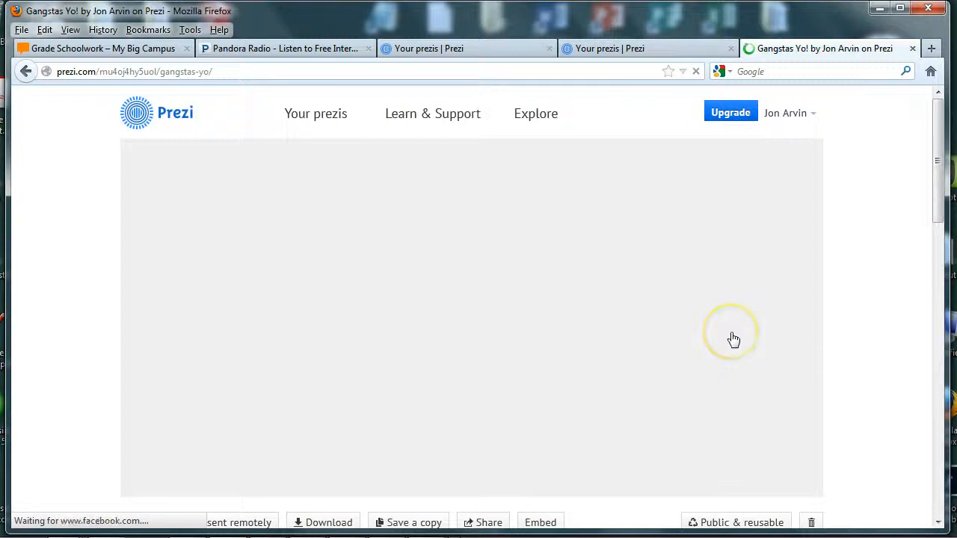
scroll(730, 338, "down", 5)
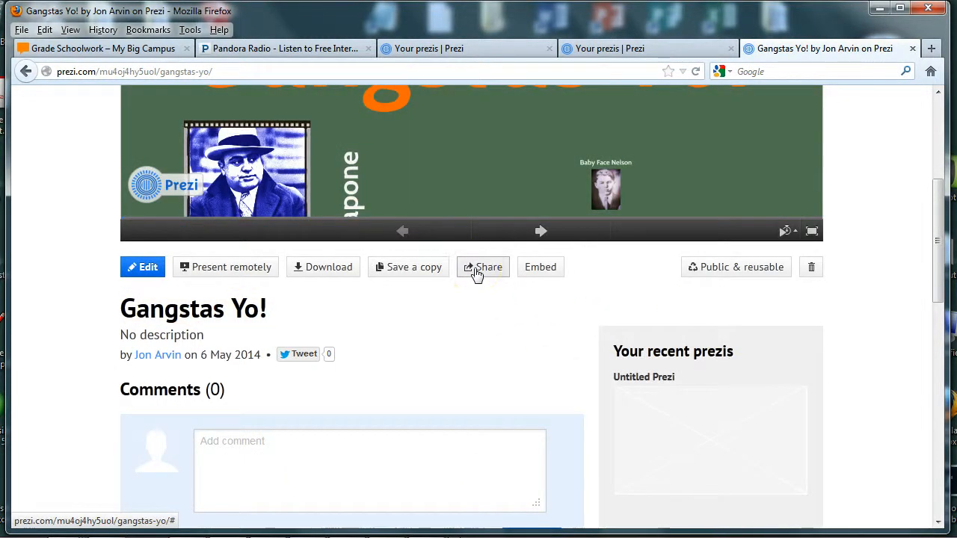
left_click(477, 273)
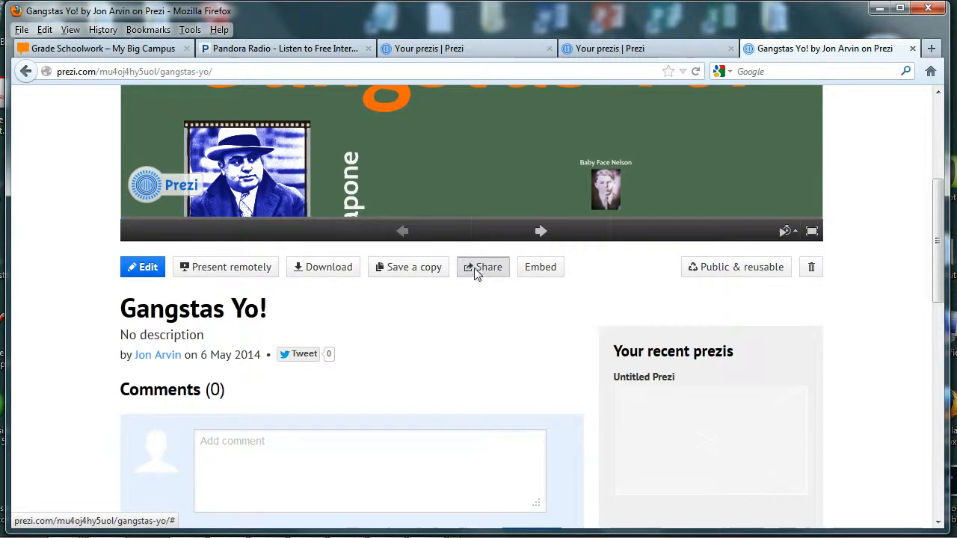
scroll(534, 299, "down", 6)
scroll(534, 299, "up", 2)
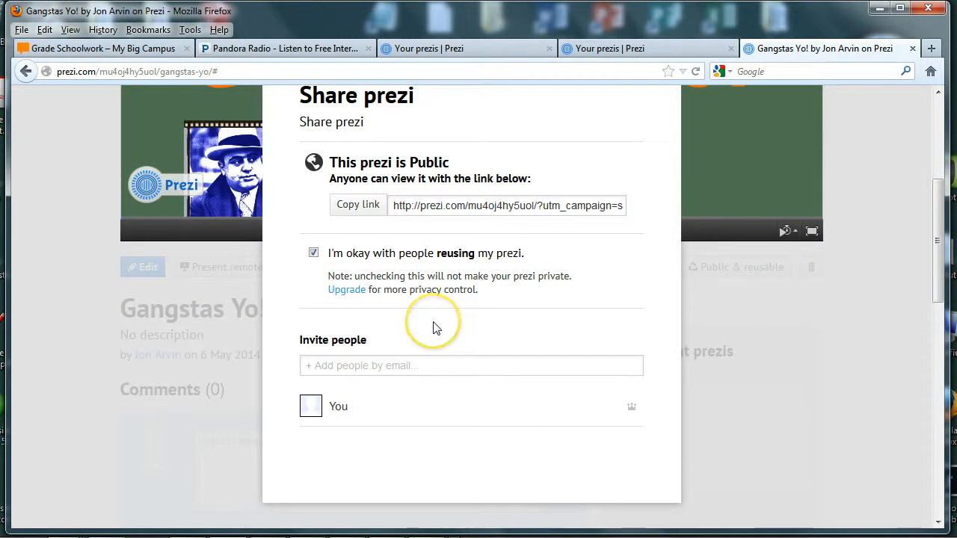
Enter the invitee's e-mail address in the Add people field and give them Viewer access.
left_click(387, 368)
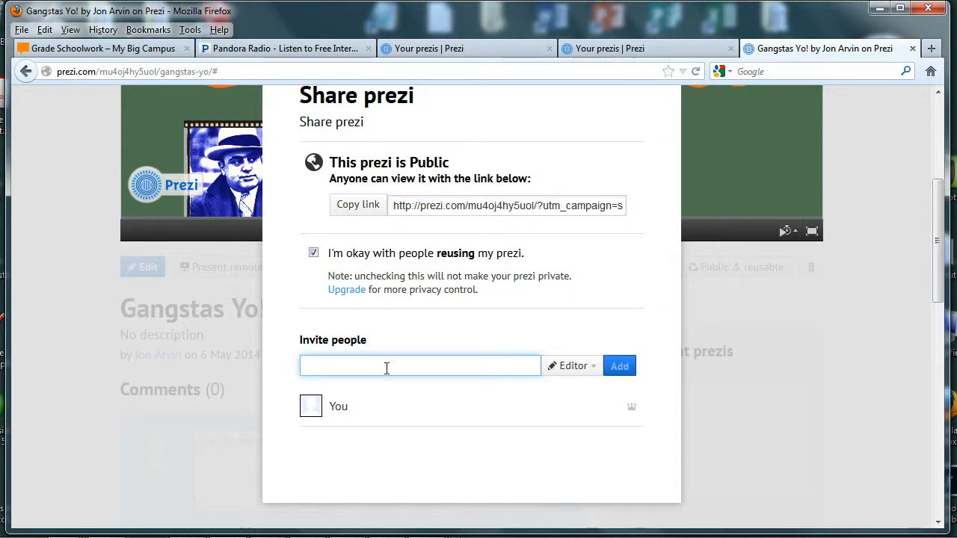
left_click(385, 360)
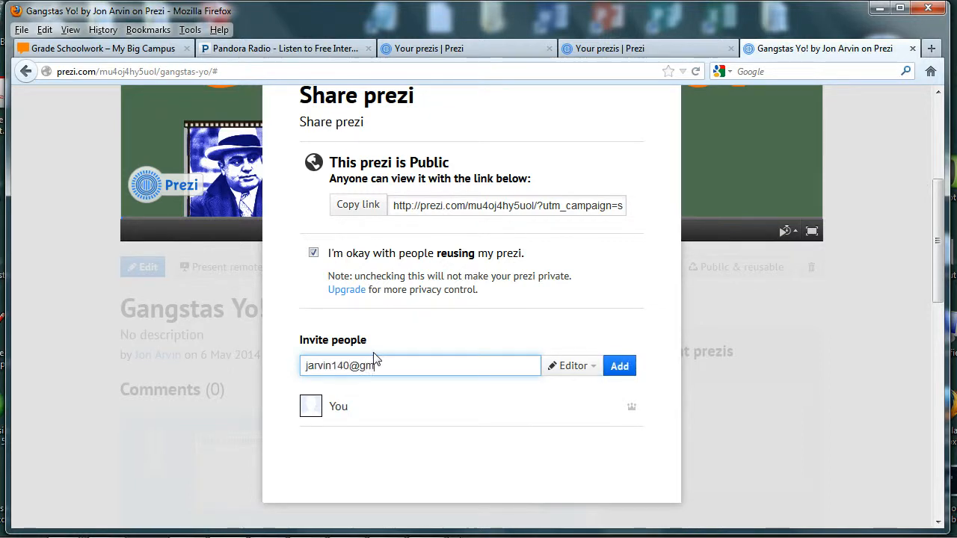
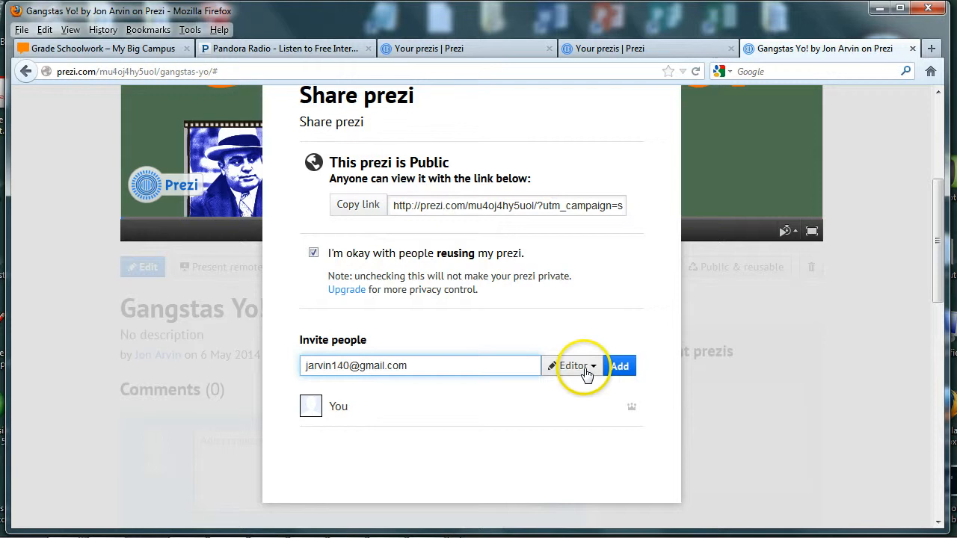
left_click(585, 373)
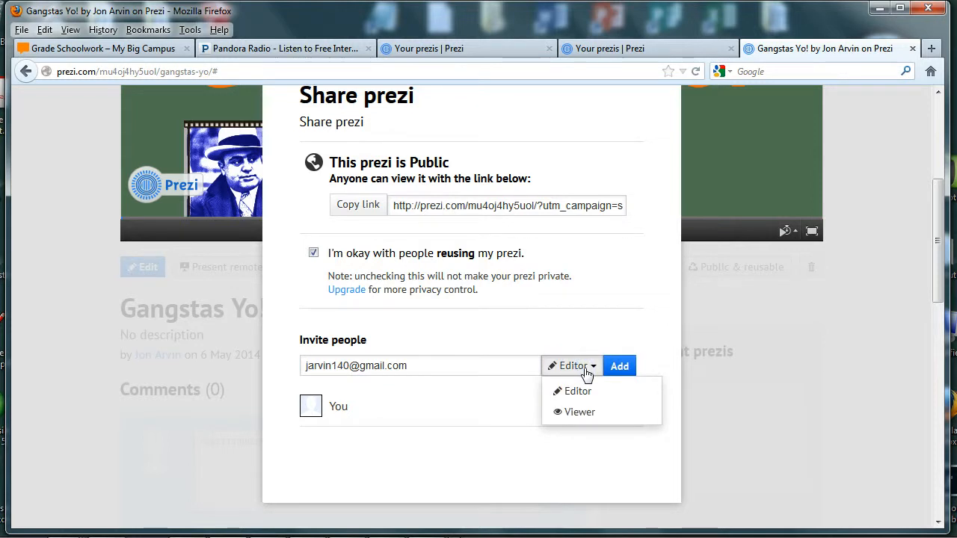
left_click(579, 414)
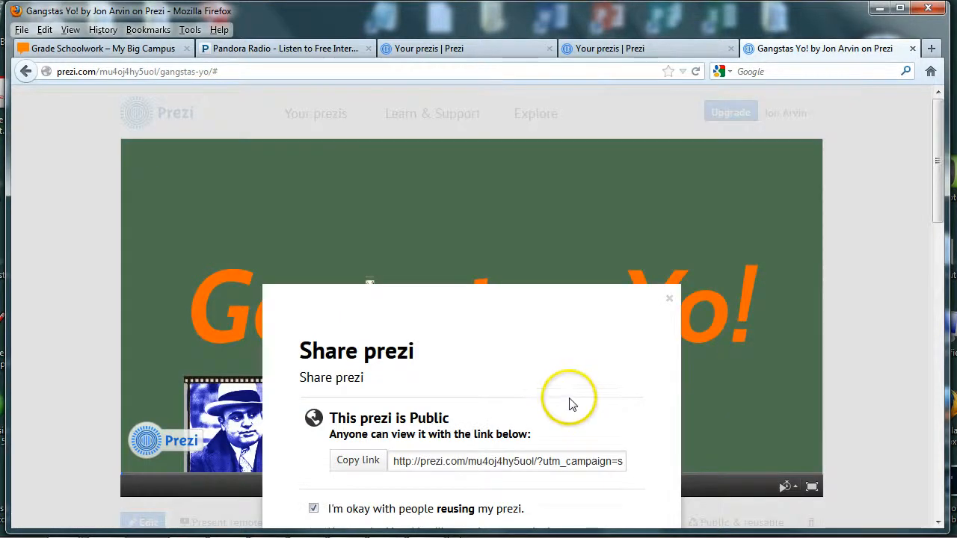
Try adding the Viewer invitee to the prezi, then change options in the sharing panel below.
scroll(574, 407, "down", 5)
scroll(569, 396, "up", 3)
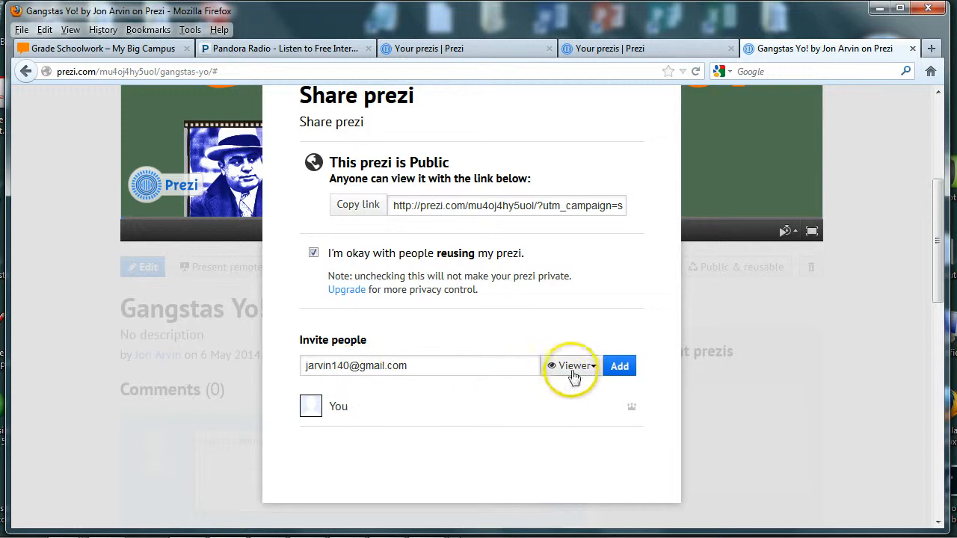
left_click(620, 366)
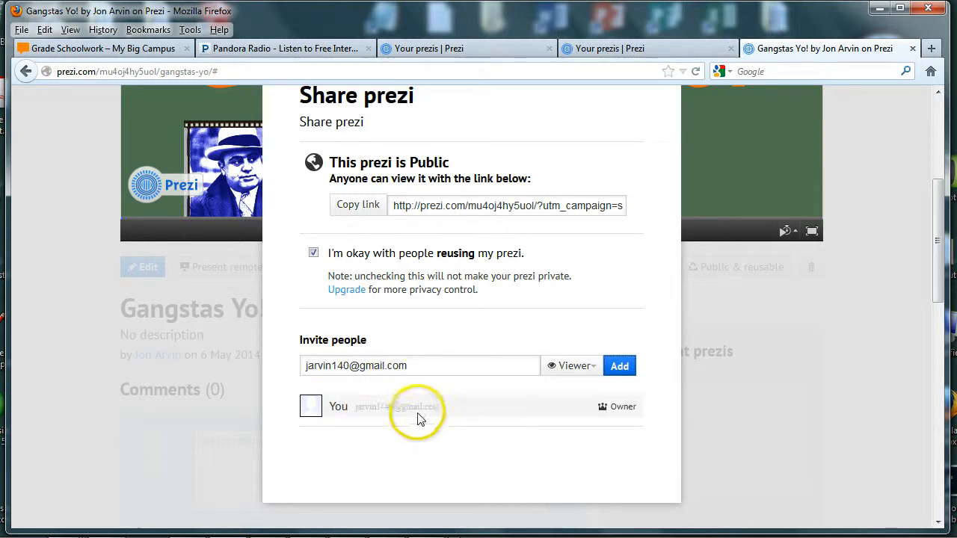
left_click(566, 460)
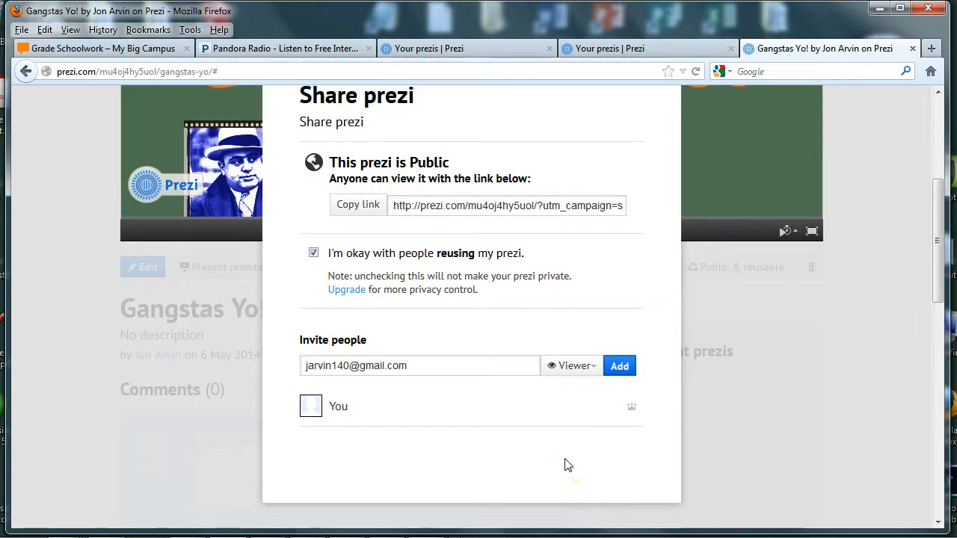
left_click(507, 463)
left_click(516, 446)
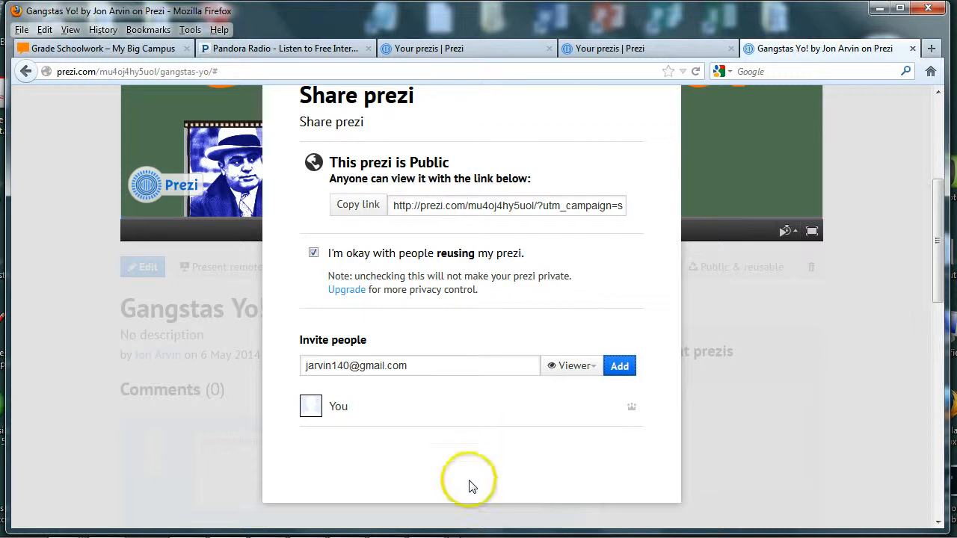